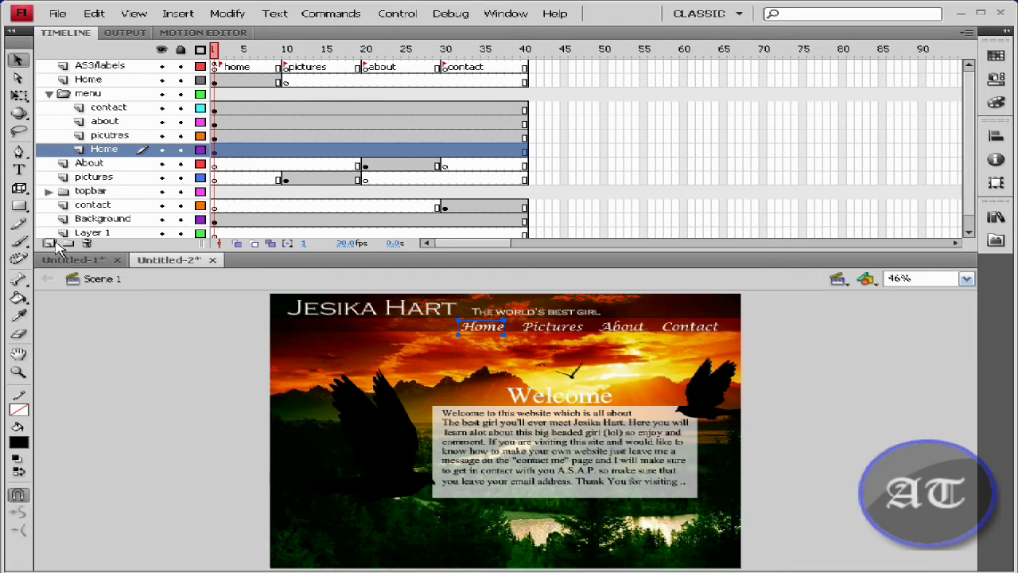
Add a new layer named buttons and move it below the Home layer in the menu folder.
click(51, 244)
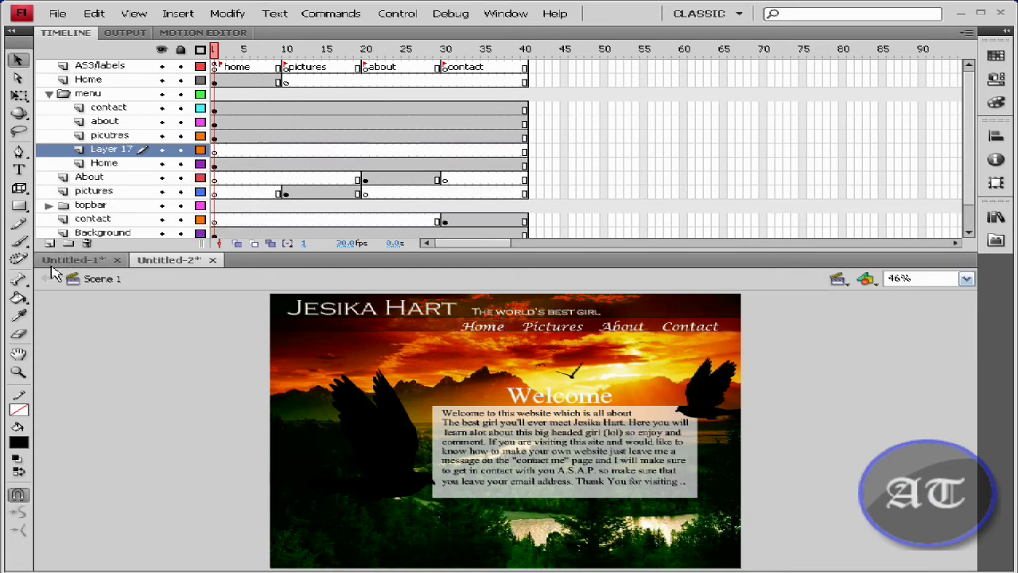
double_click(113, 151)
text(buttons)
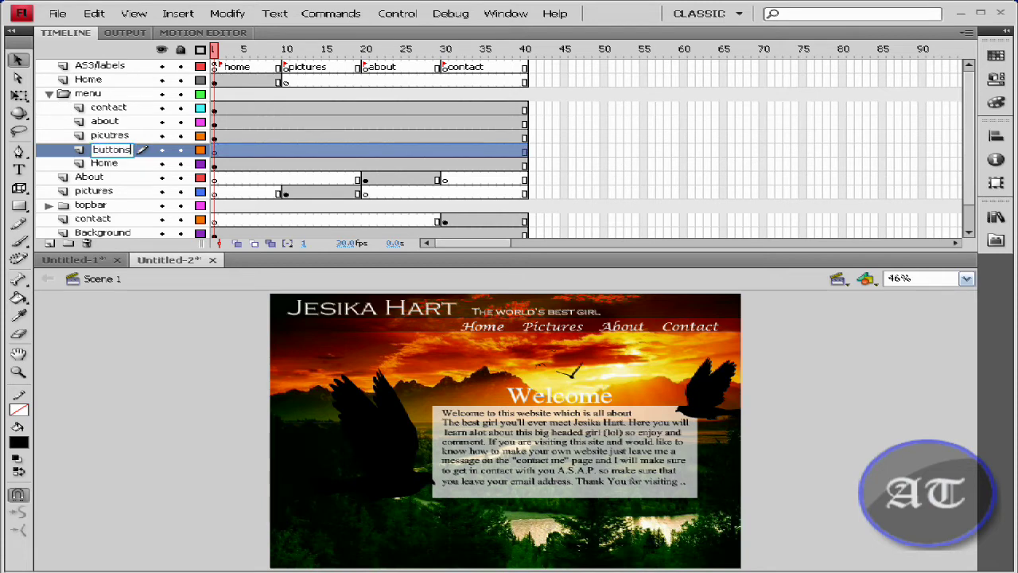
key(Return)
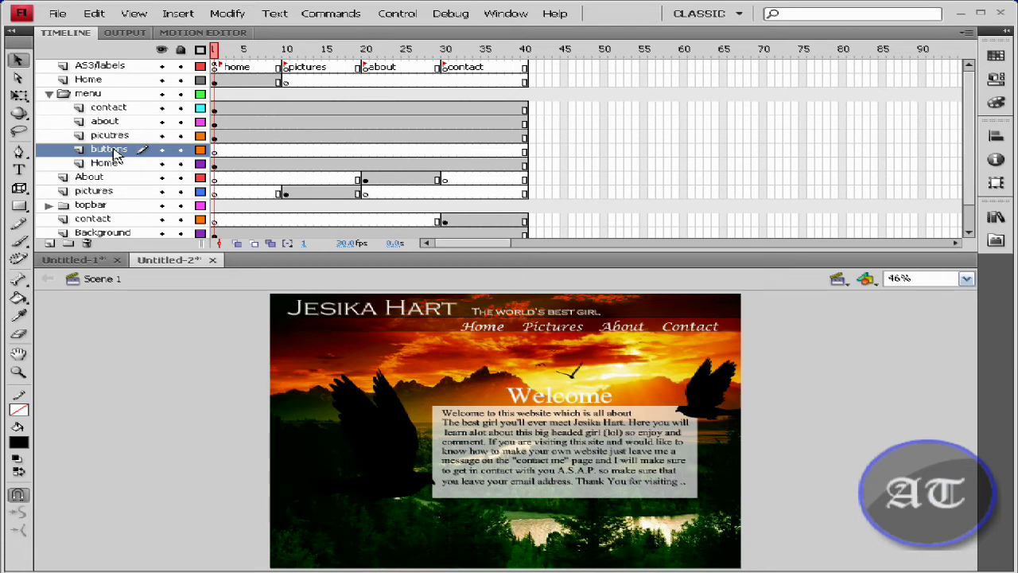
drag(114, 154, 120, 173)
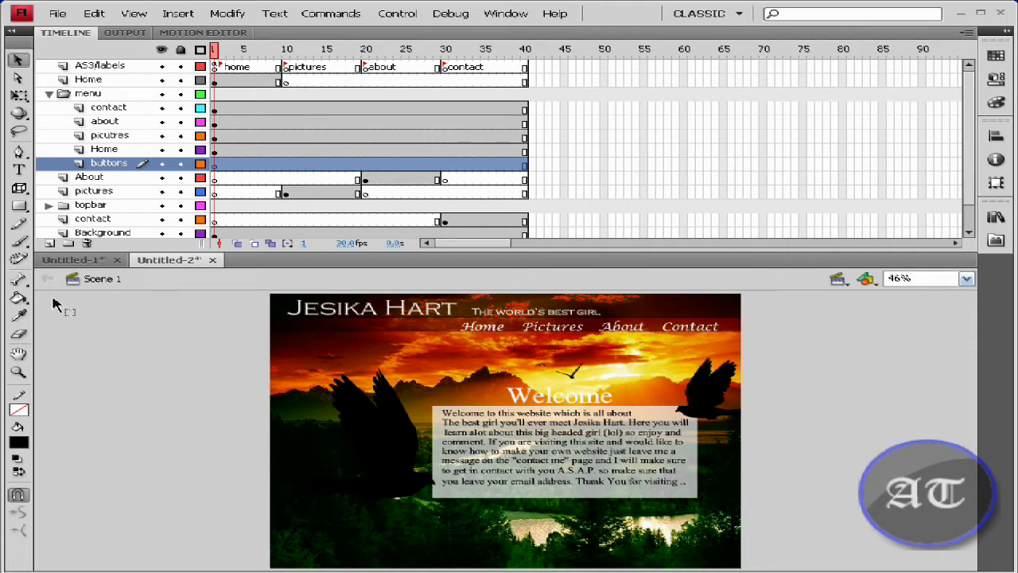
Set up the Rectangle tool with no stroke and a black fill.
click(21, 207)
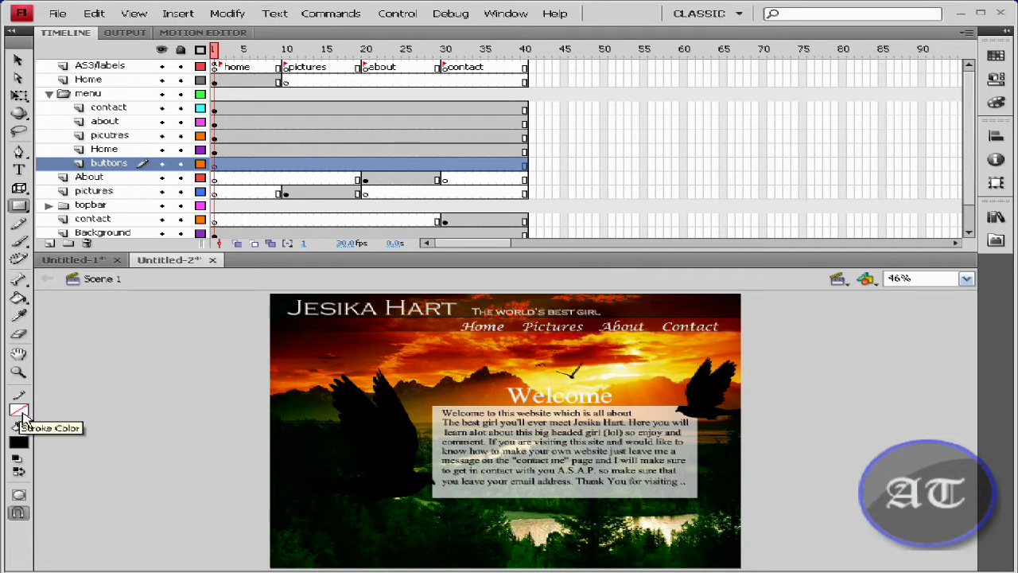
click(20, 412)
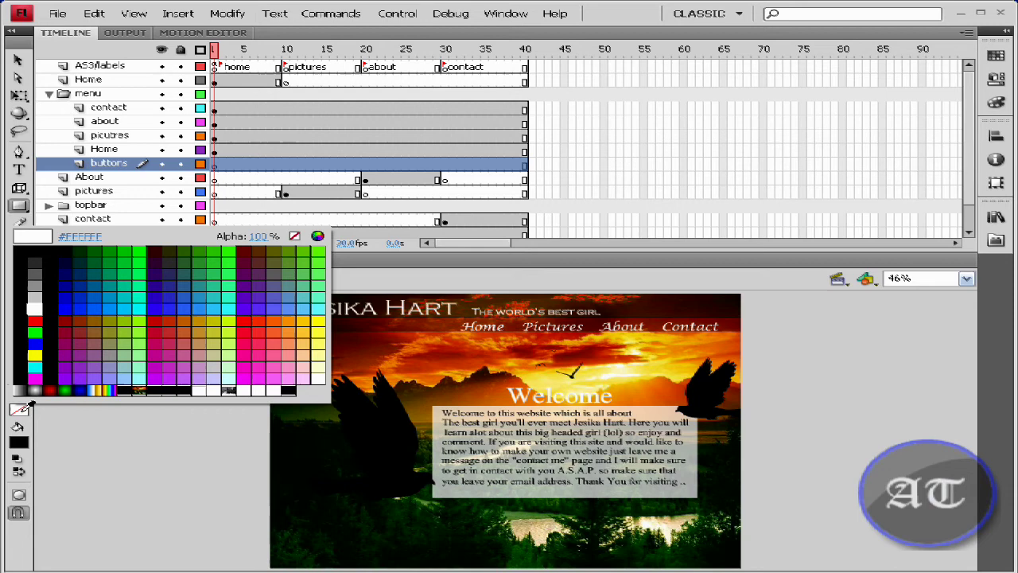
click(21, 410)
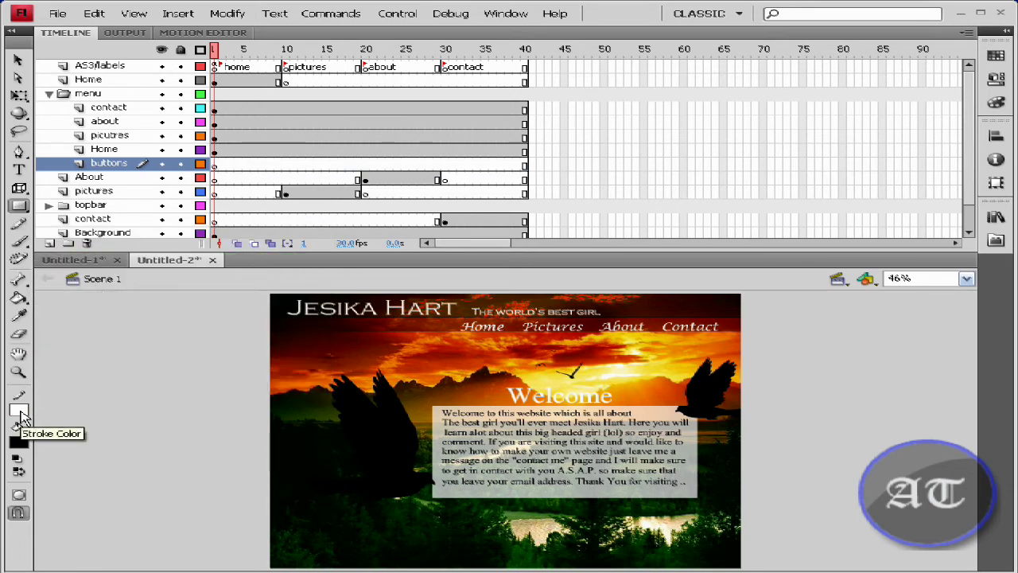
click(20, 411)
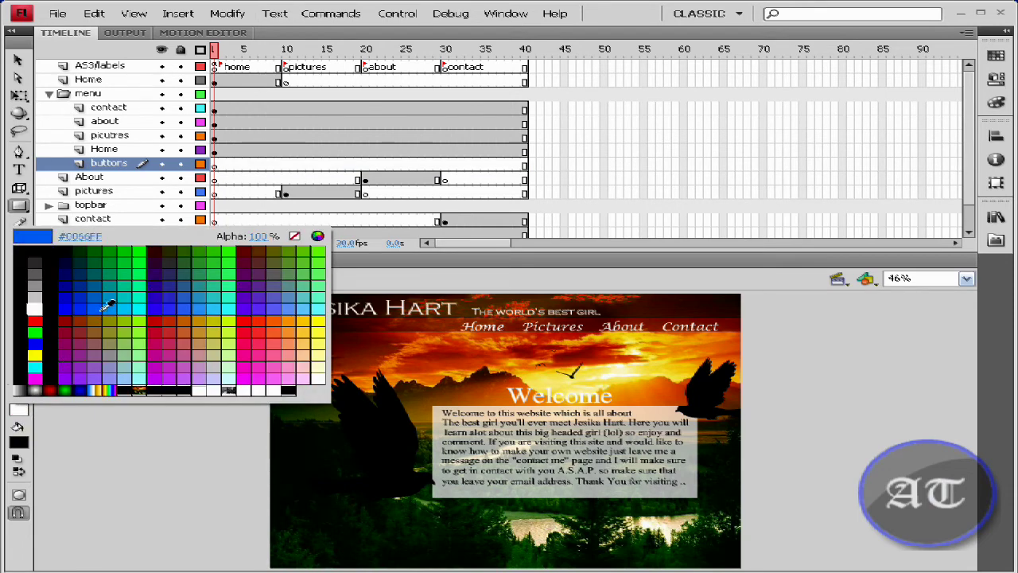
click(294, 241)
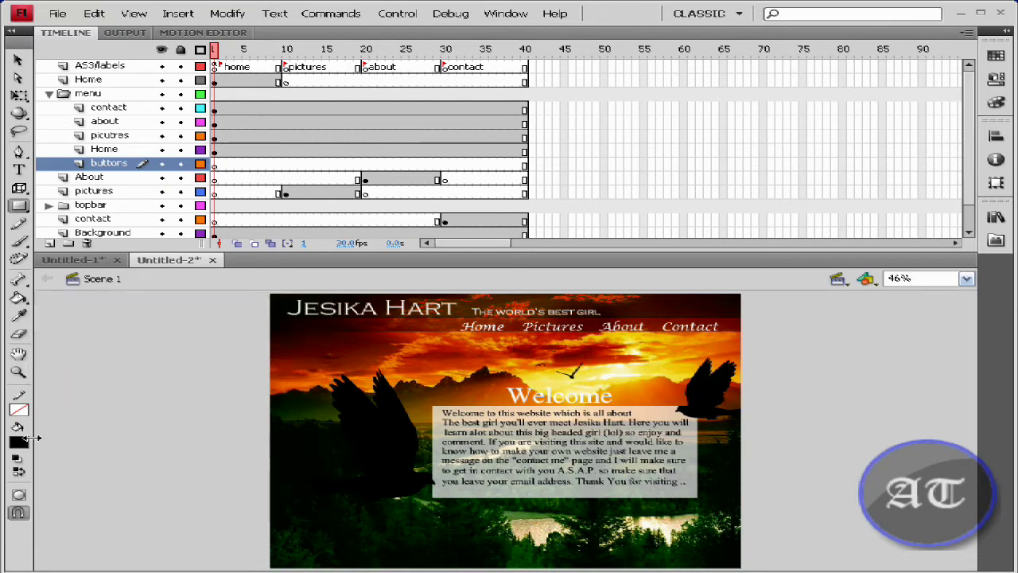
click(24, 445)
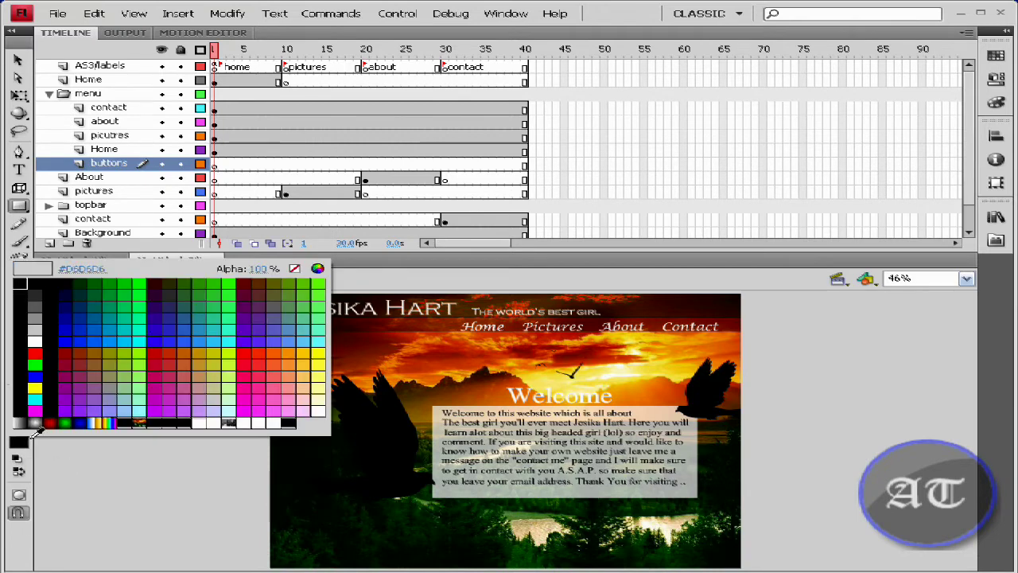
click(54, 371)
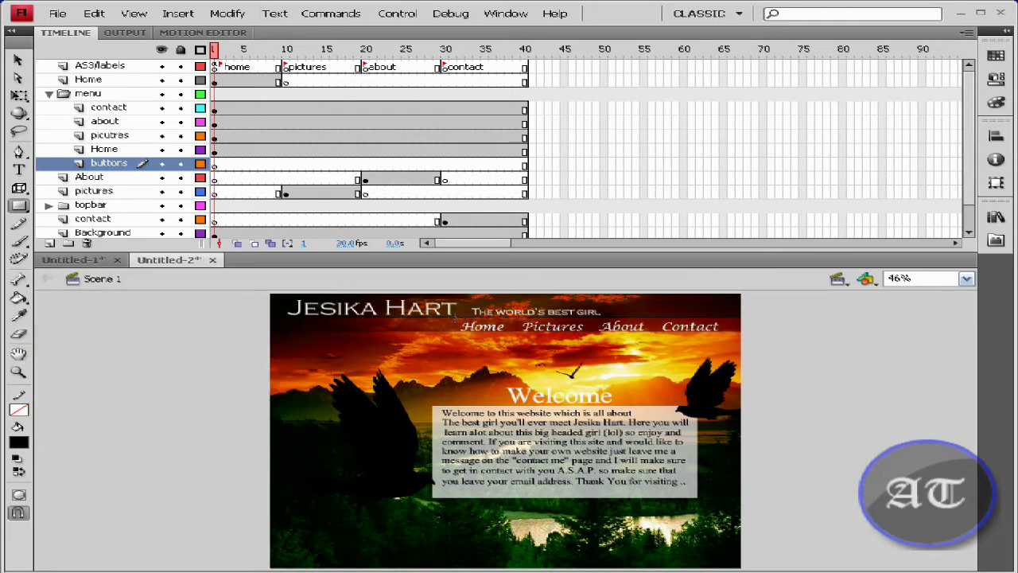
Draw a black rectangle behind the Home text, undoing a misplaced first attempt.
mouse_move(458, 320)
mouse_down()
mouse_move(512, 342)
mouse_move(507, 334)
mouse_up()
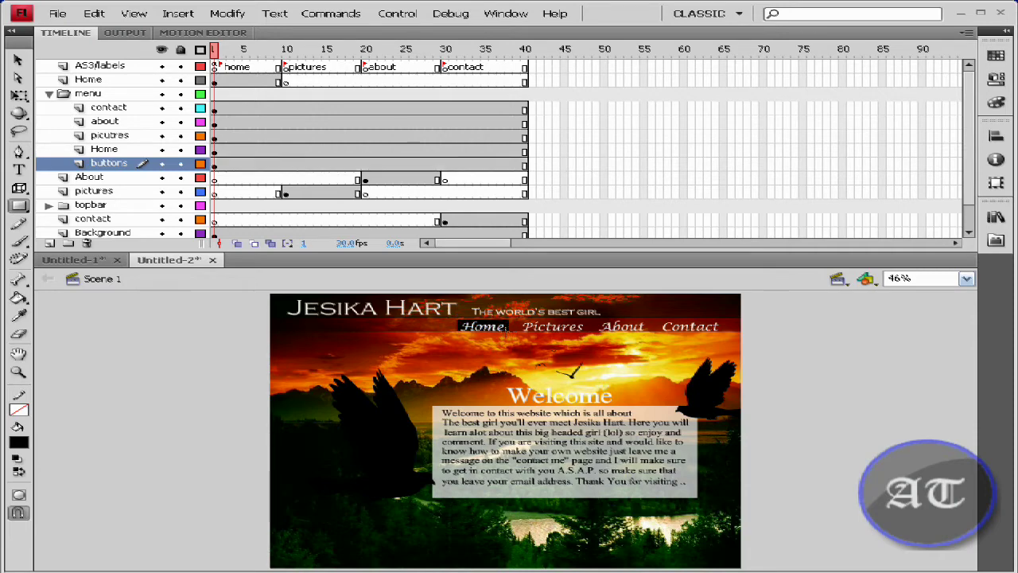
click(94, 14)
click(96, 27)
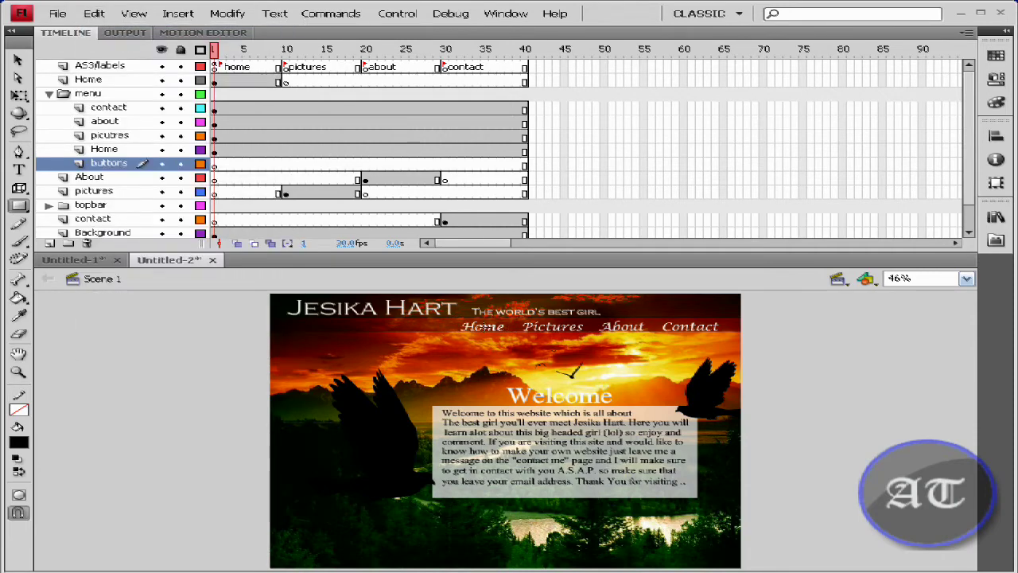
drag(452, 319, 507, 336)
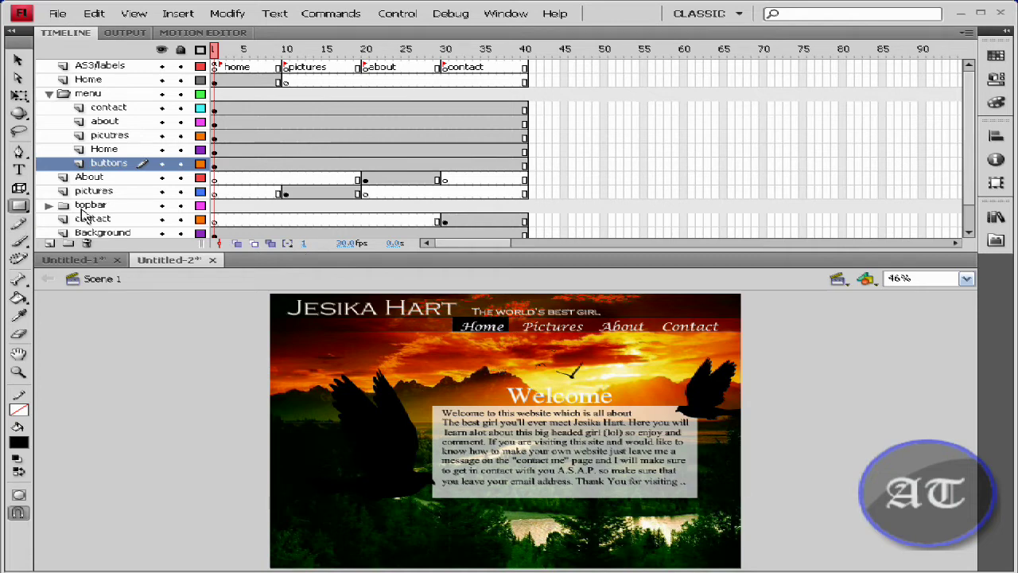
click(19, 60)
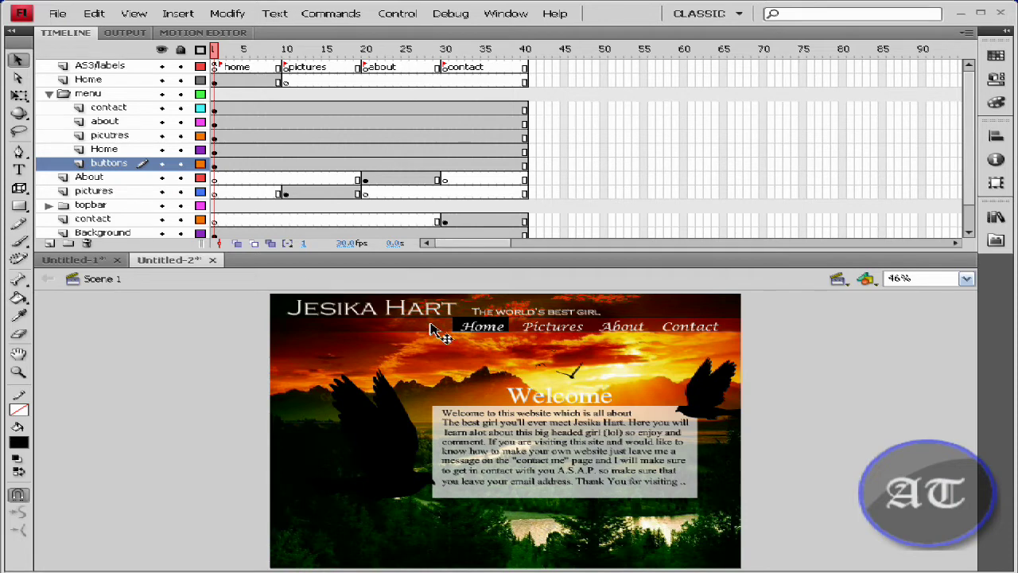
Lock the contact, about and pictures text layers.
click(461, 328)
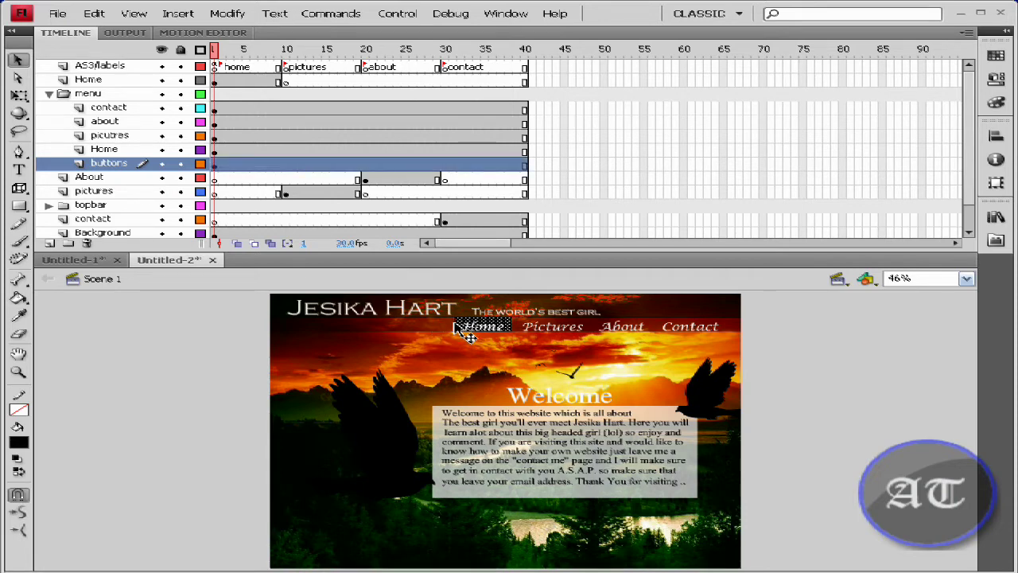
click(180, 108)
click(180, 121)
click(180, 135)
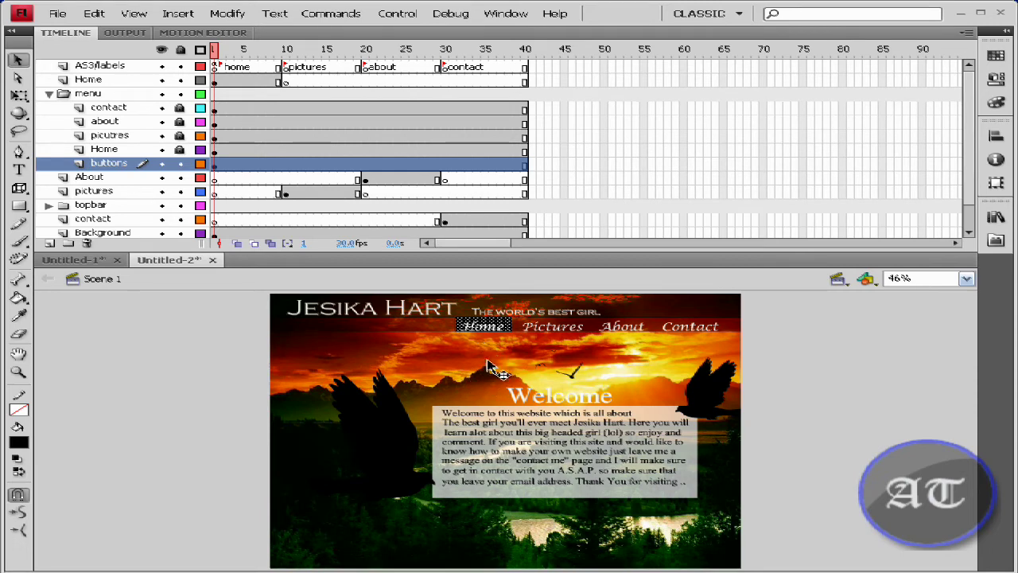
click(809, 349)
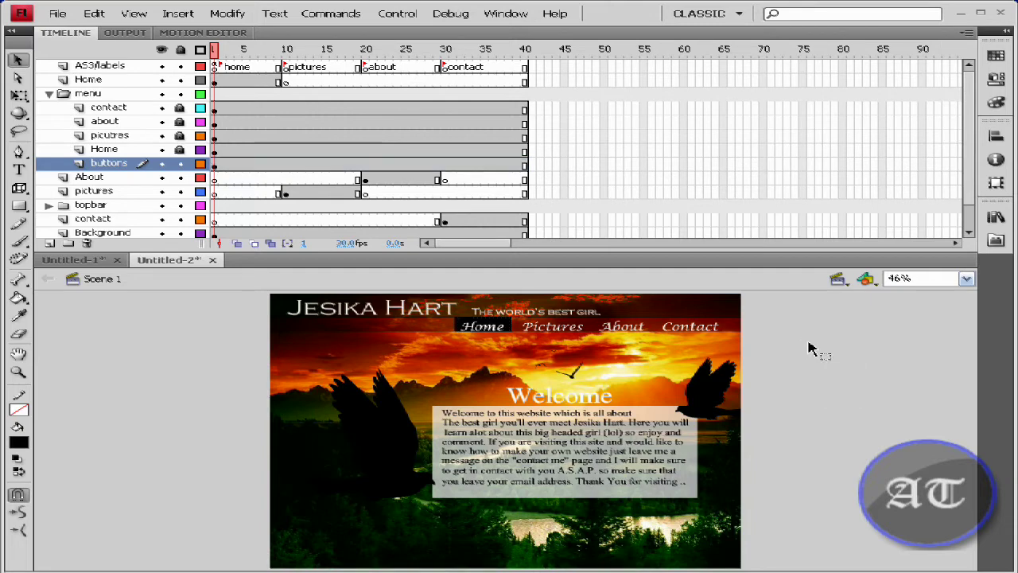
Convert the black rectangle into a Button symbol named GenericButton.
right_click(490, 332)
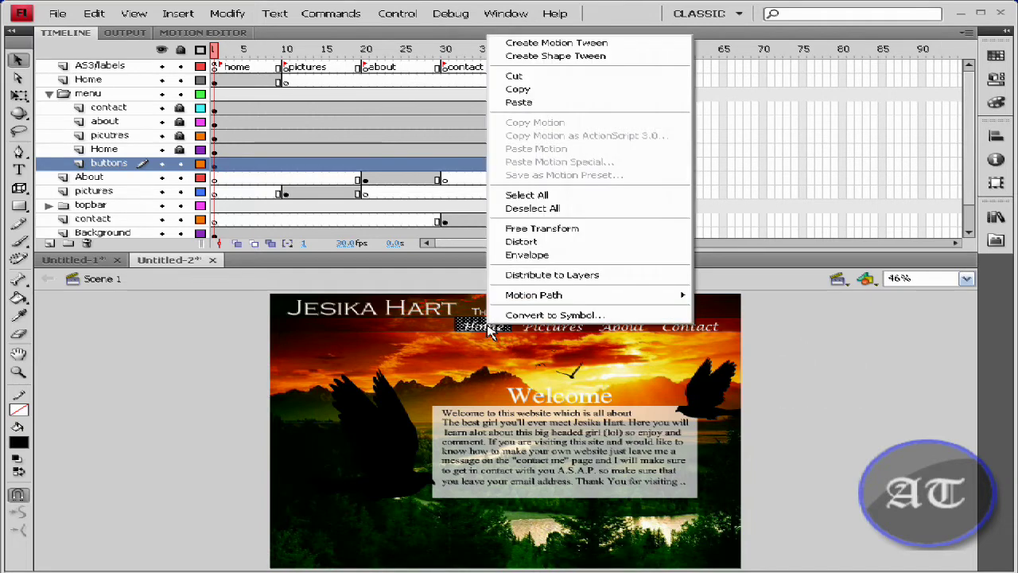
click(548, 316)
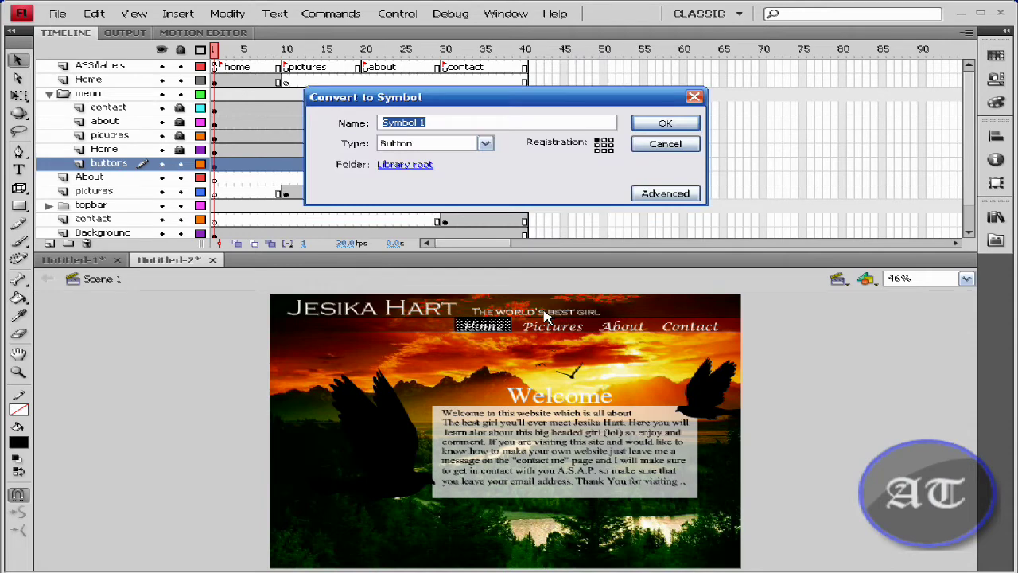
click(483, 144)
click(476, 168)
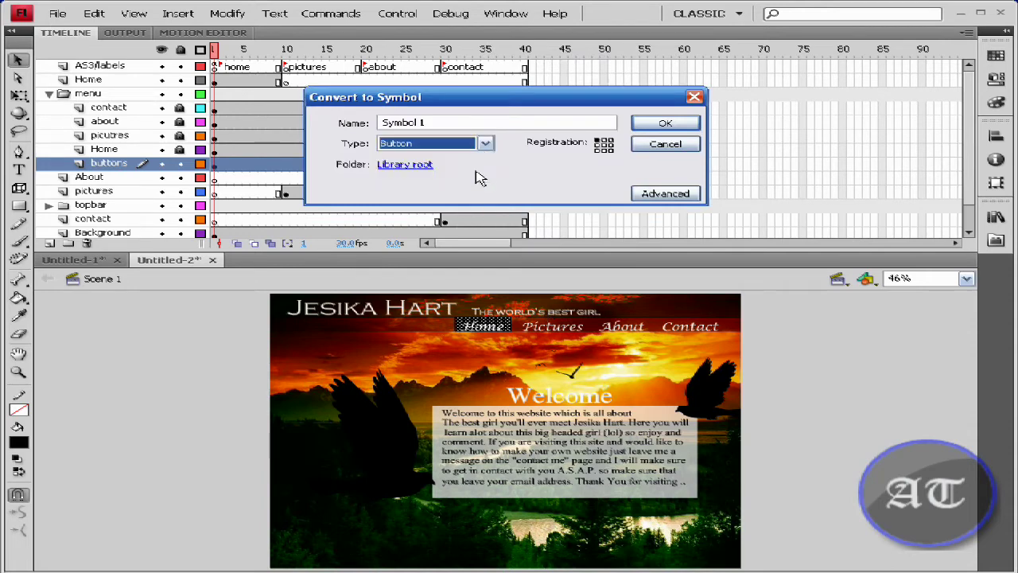
drag(450, 121, 201, 115)
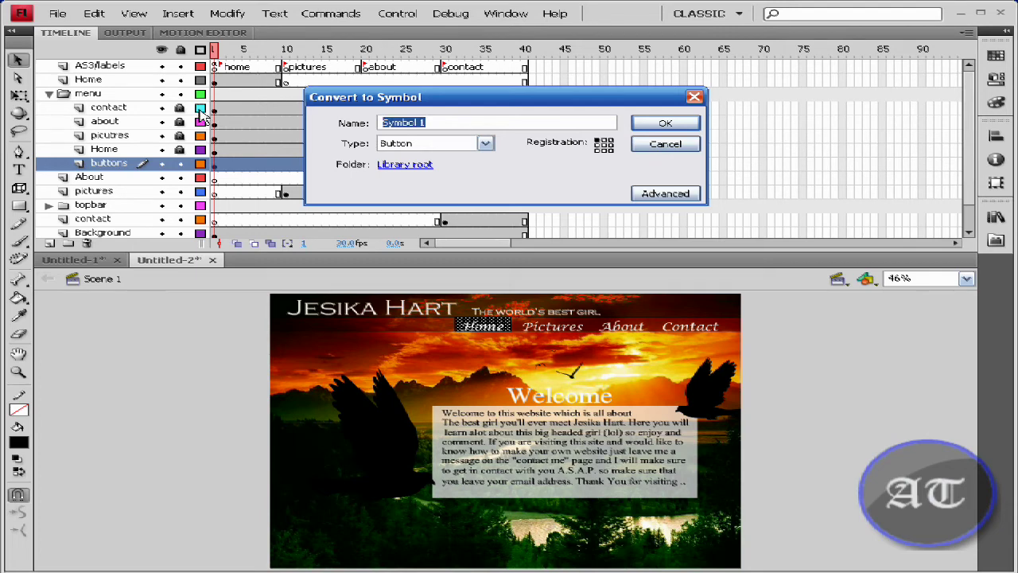
text(GenericButton)
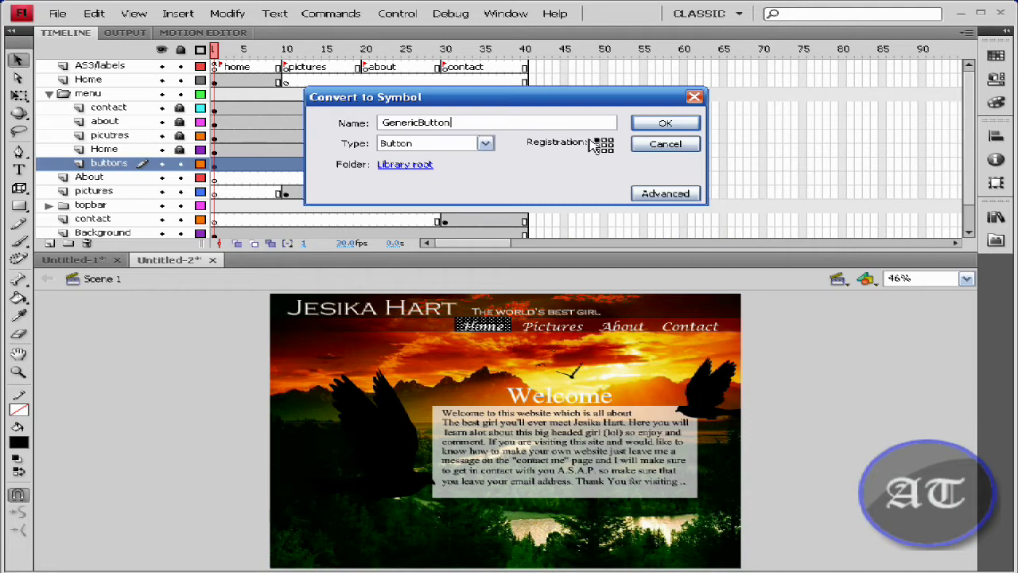
click(663, 123)
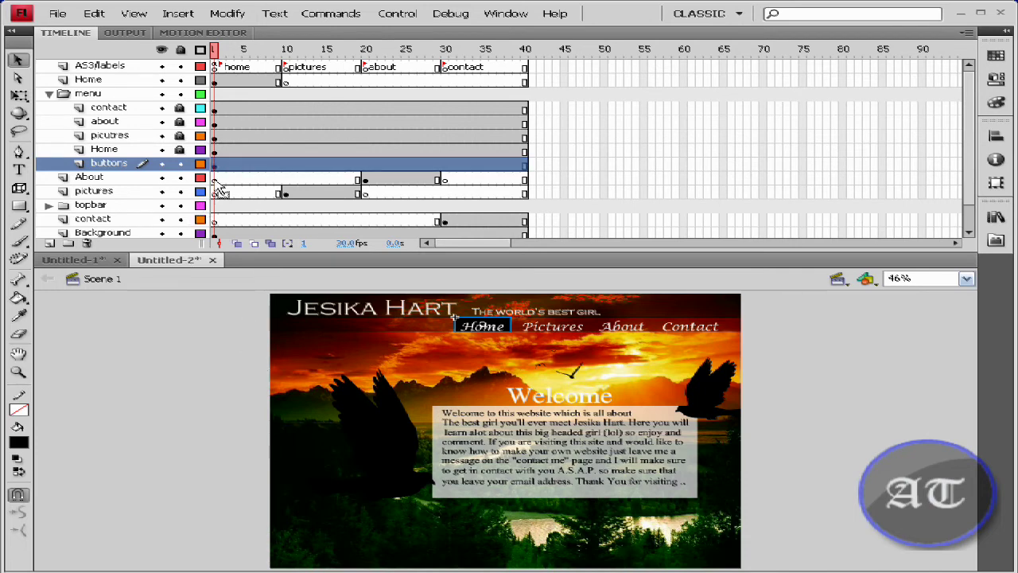
Leave the buttons layer unlocked and select the GenericButton instance behind Home.
click(229, 293)
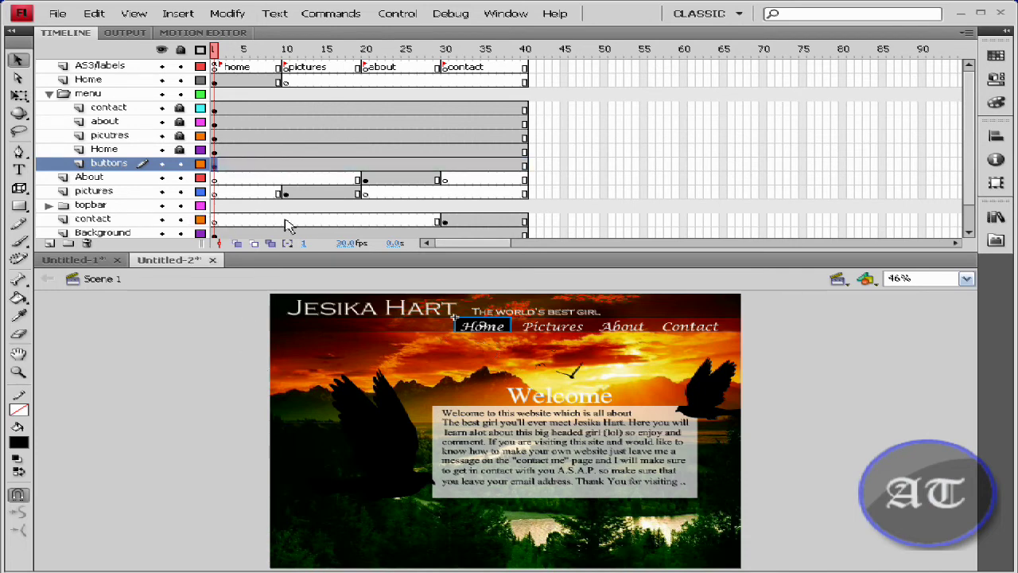
click(180, 163)
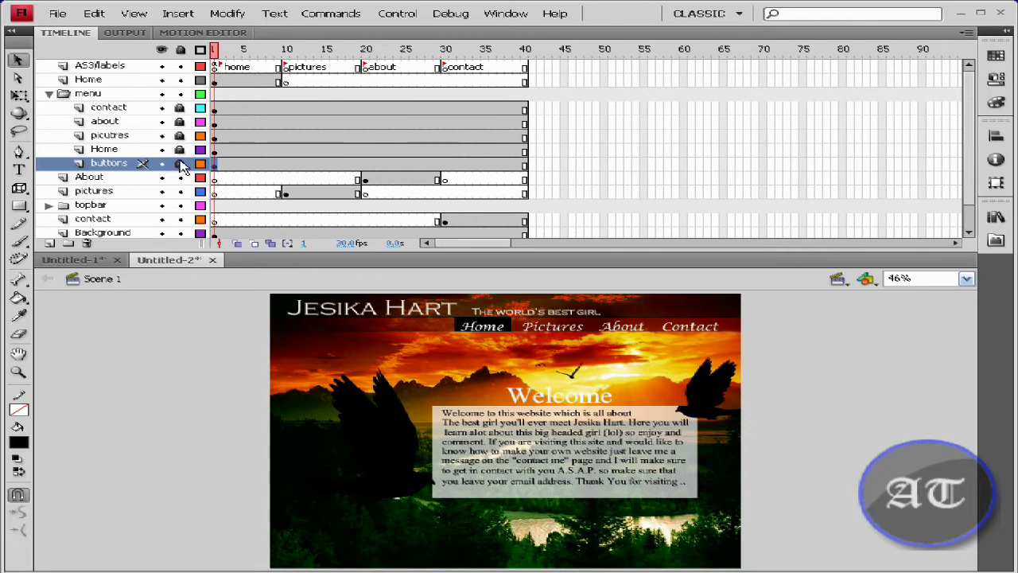
click(179, 163)
click(97, 164)
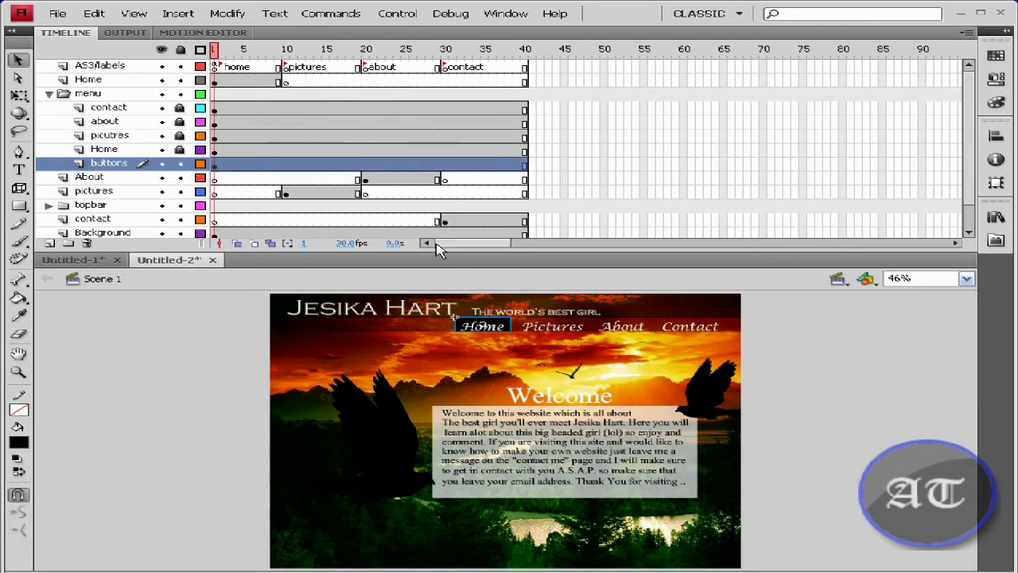
Inside GenericButton, add an Over keyframe and squash the black box into a thin line above Home.
double_click(485, 327)
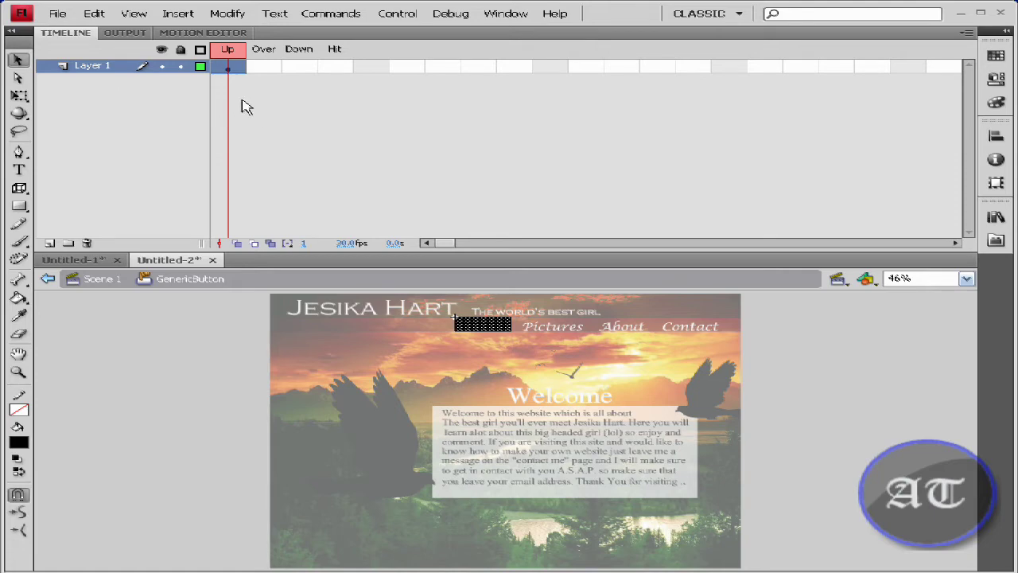
click(268, 70)
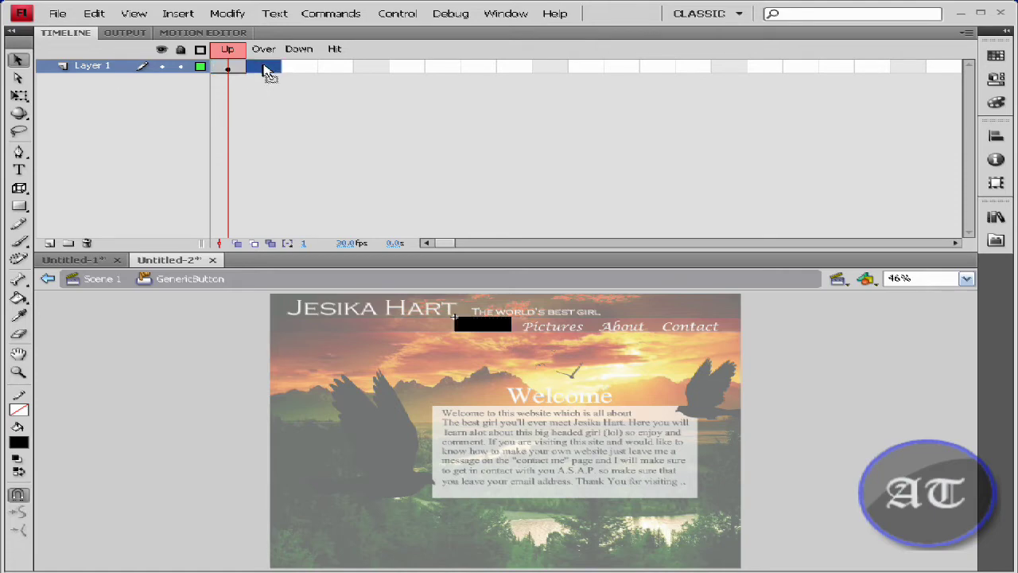
key(F6)
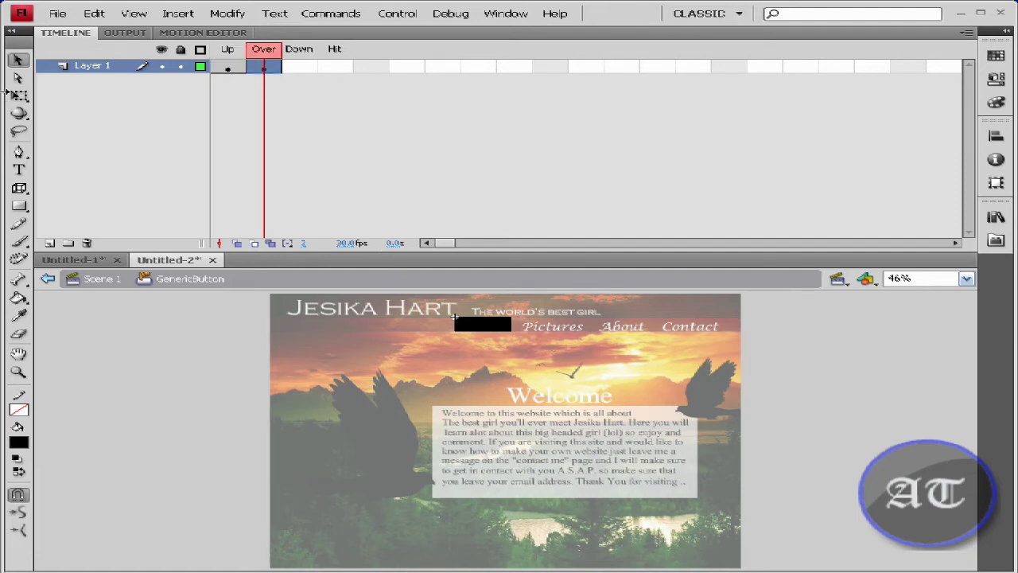
click(20, 96)
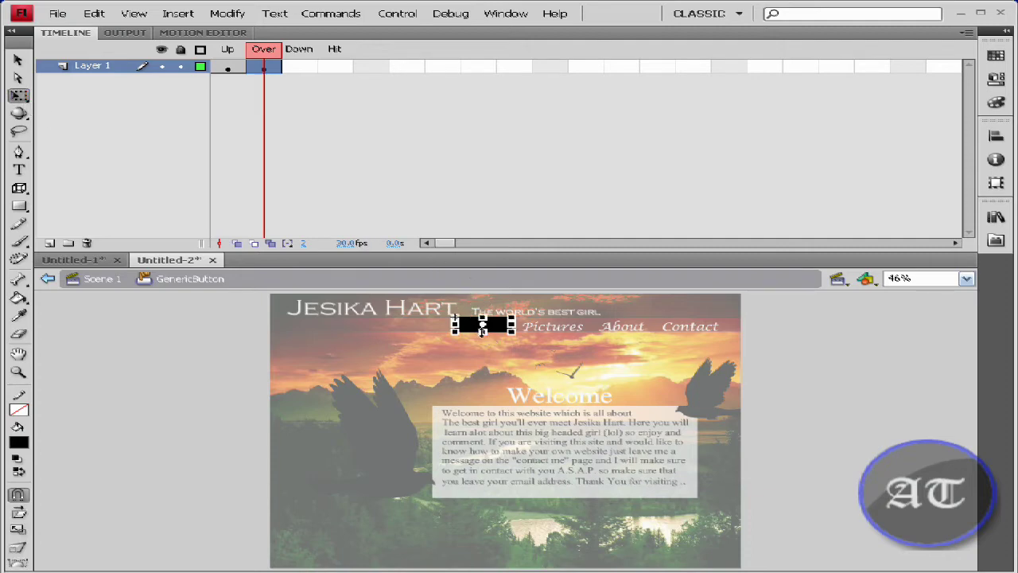
drag(483, 332, 482, 320)
Make the Down state a taller black box and give the Hit keyframe a wider black box.
click(297, 70)
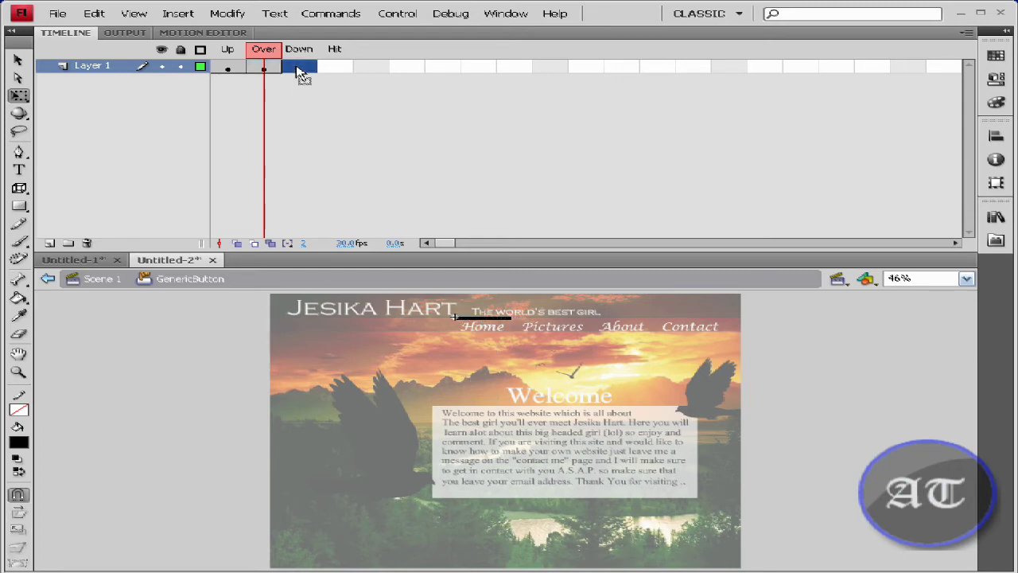
click(298, 68)
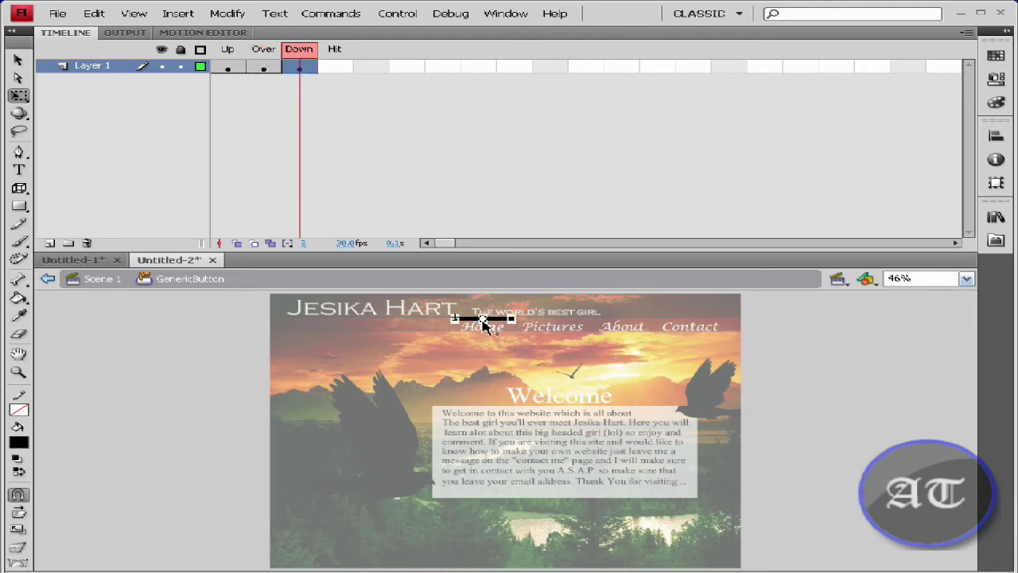
drag(484, 319, 482, 331)
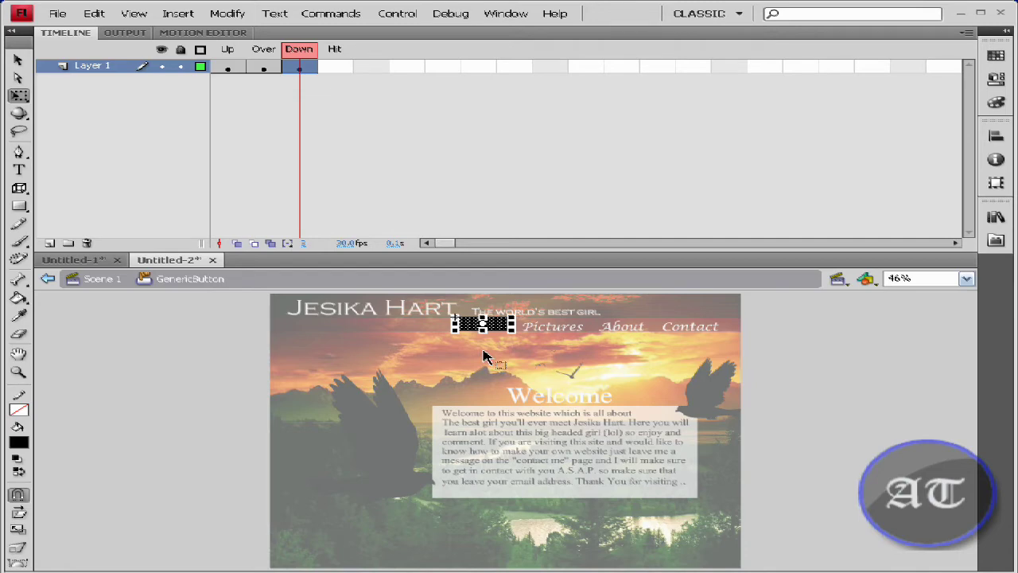
click(333, 70)
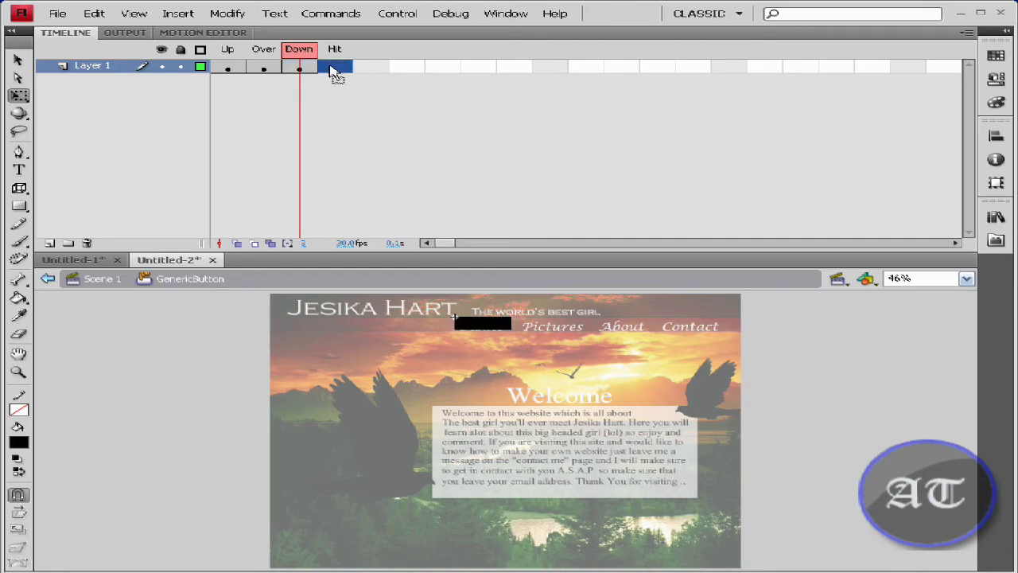
key(F6)
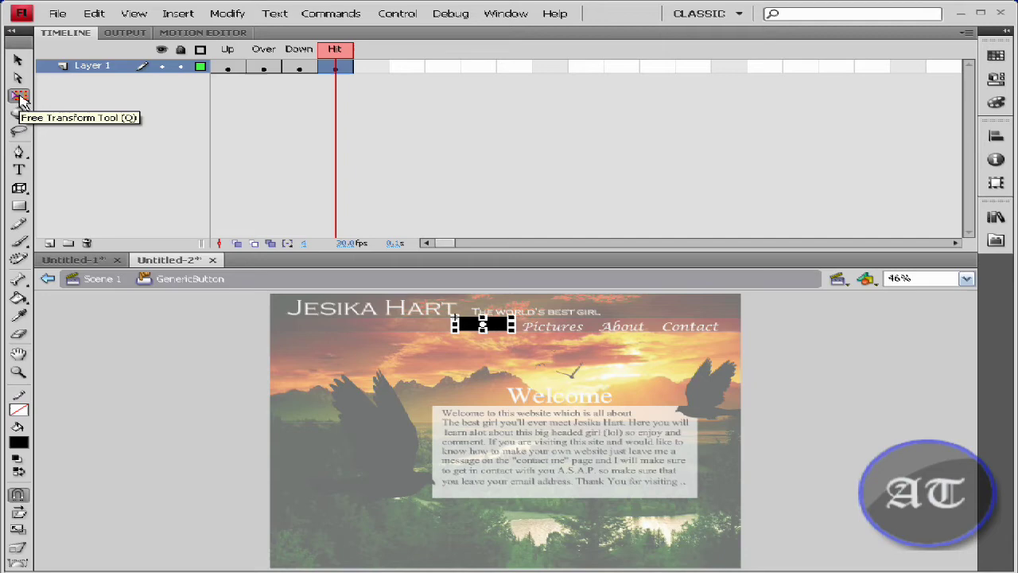
click(20, 96)
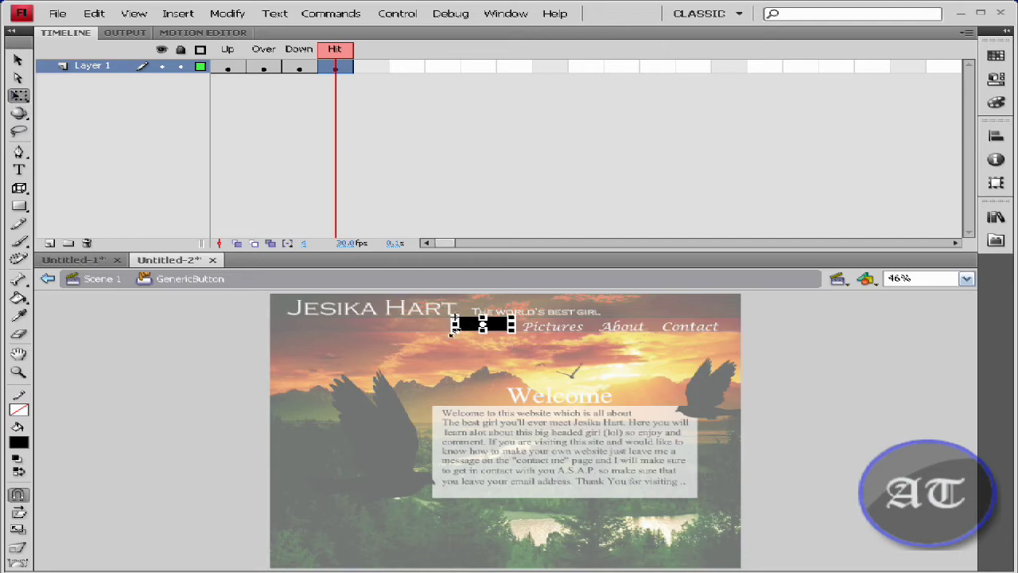
drag(458, 329, 442, 337)
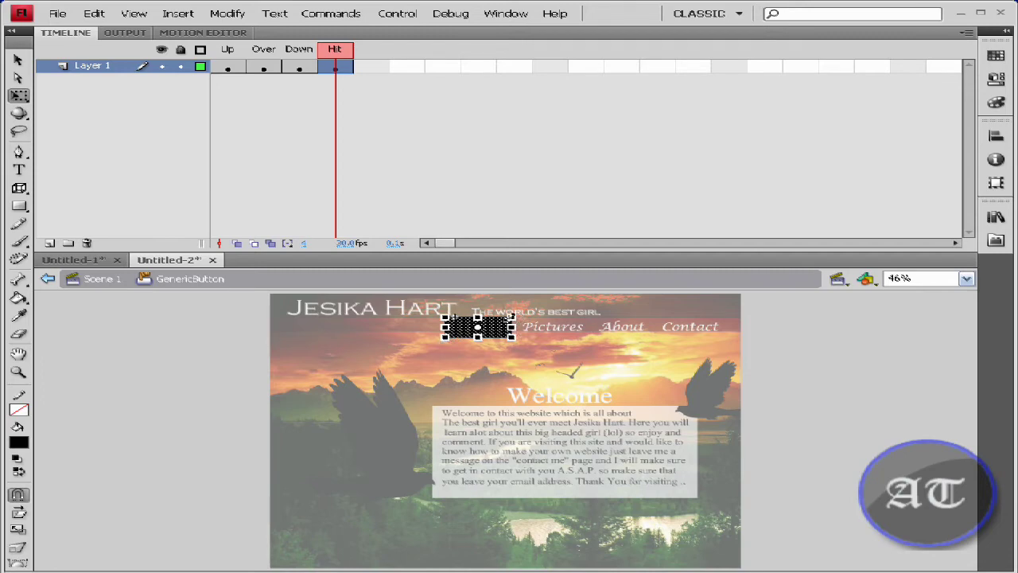
drag(512, 316, 480, 313)
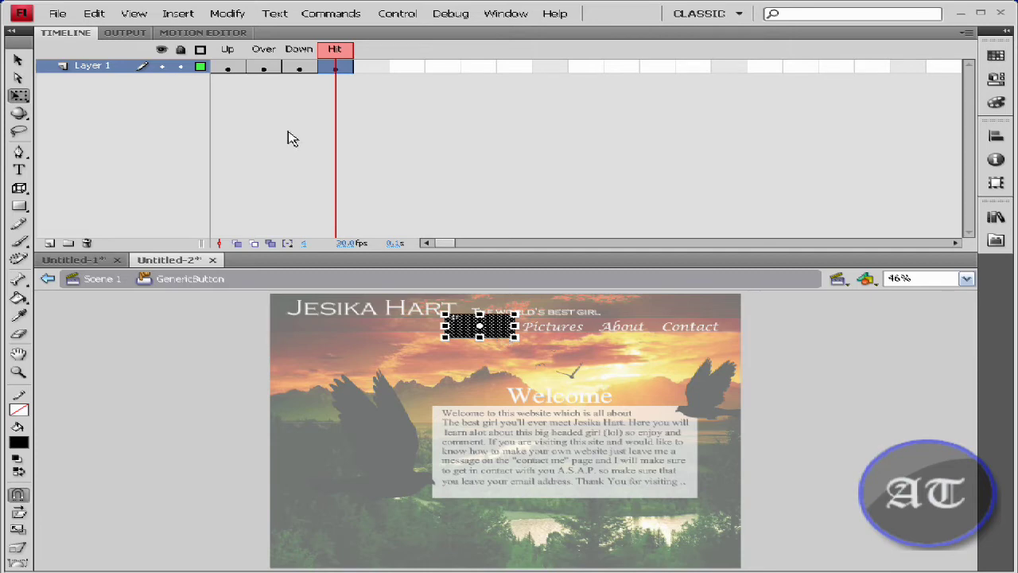
Delete the black box from the Up state and compare the Over, Down and Hit states.
click(232, 68)
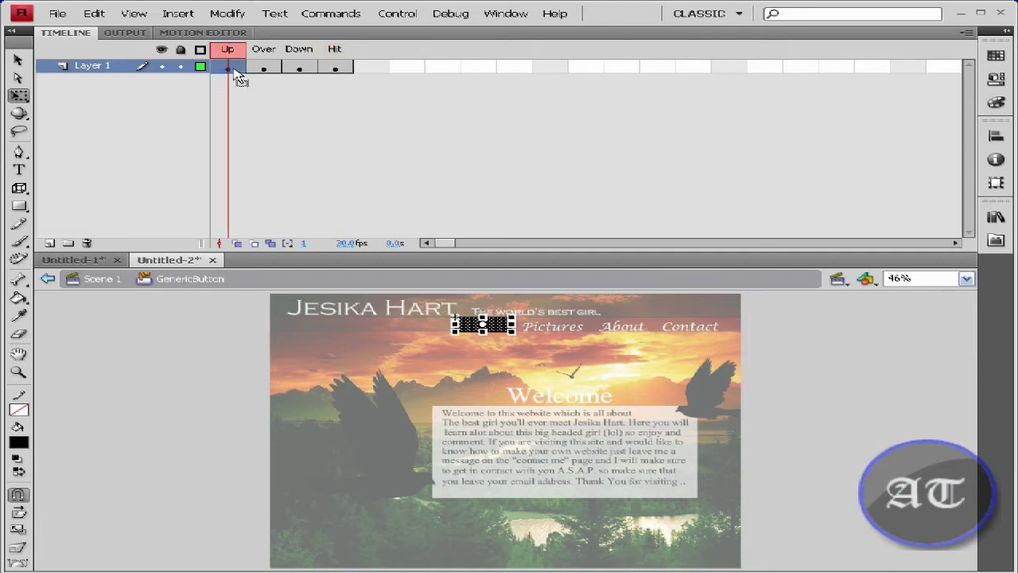
key(Delete)
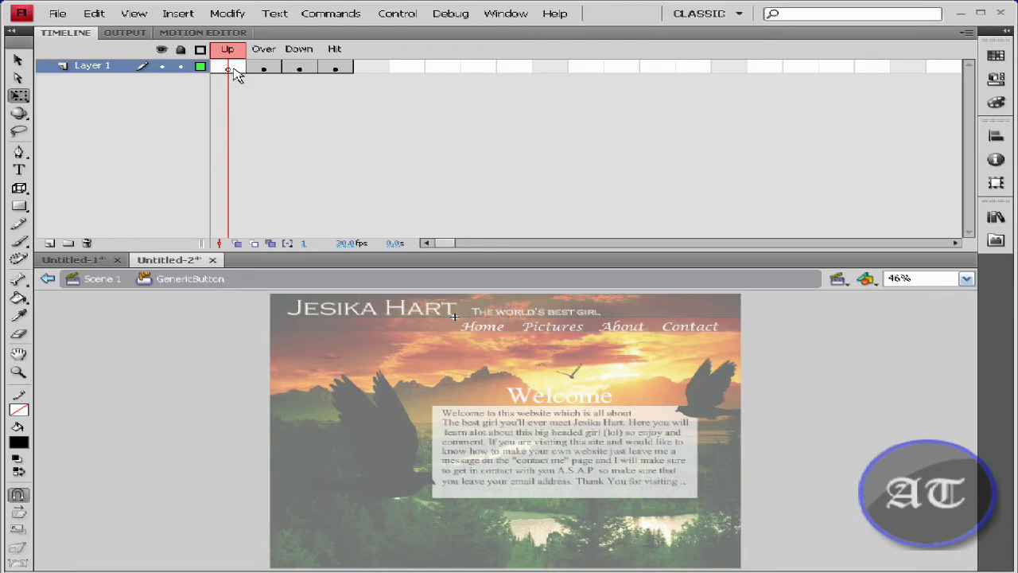
click(265, 50)
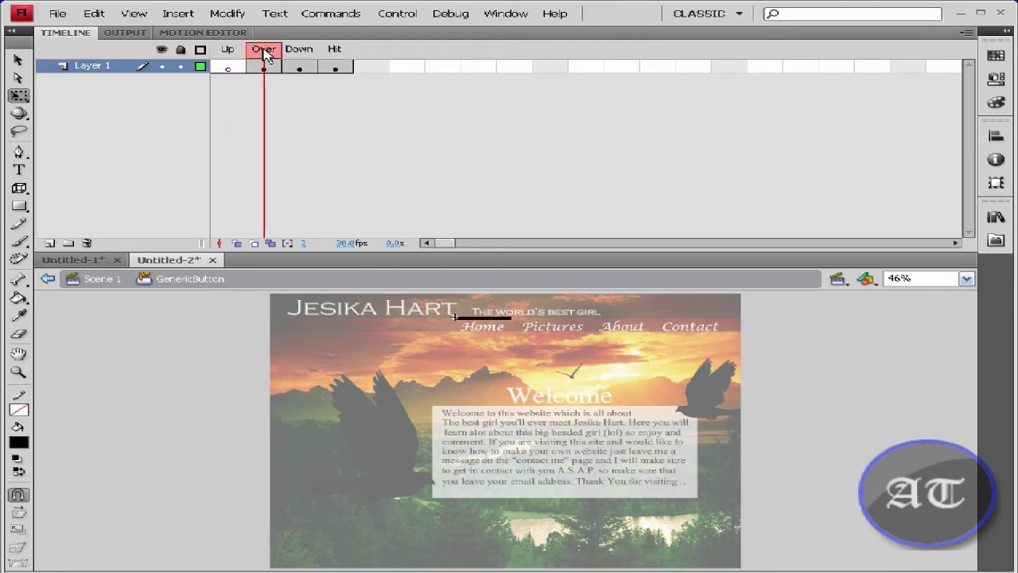
click(299, 51)
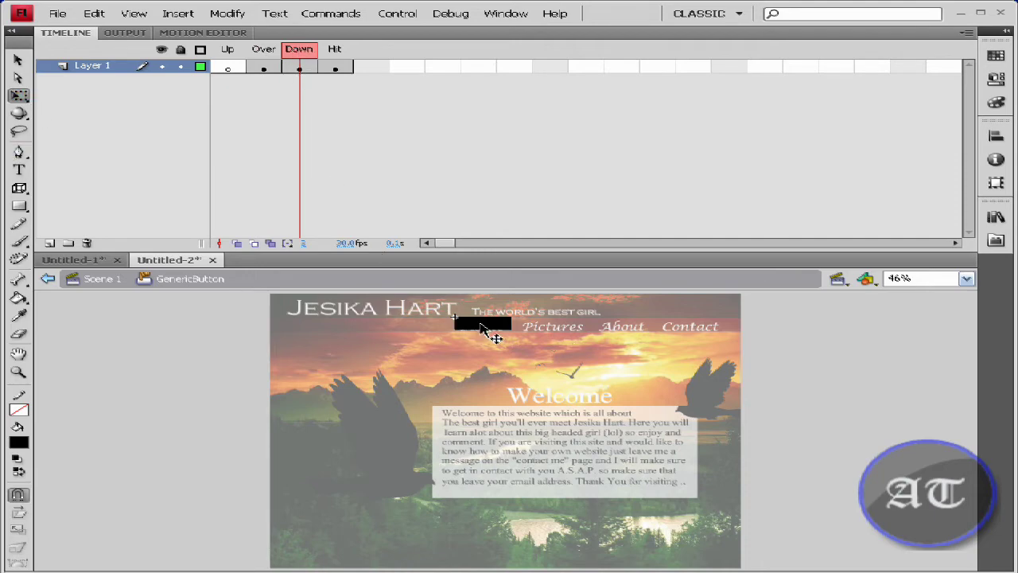
click(481, 328)
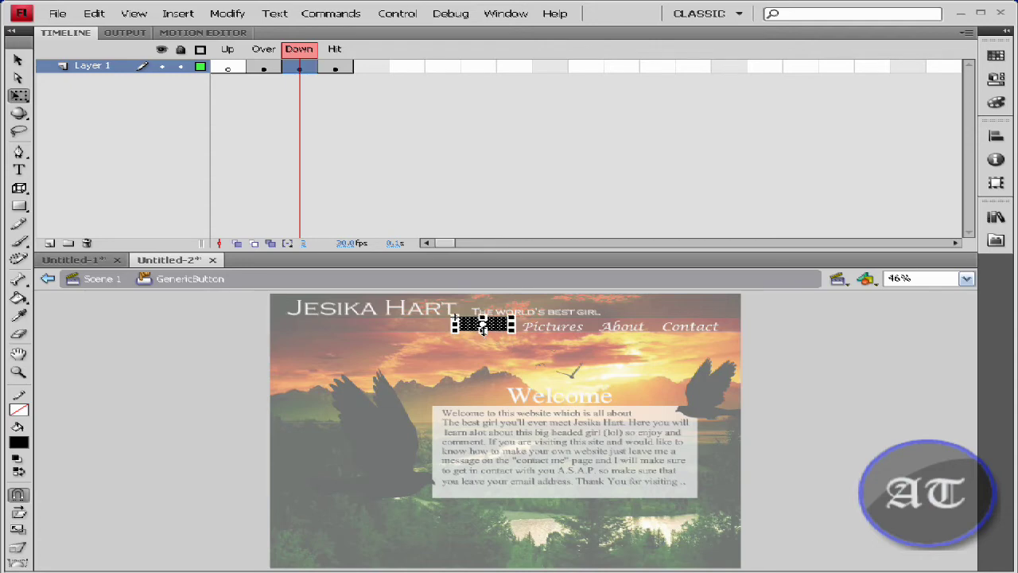
click(269, 56)
click(301, 57)
click(271, 58)
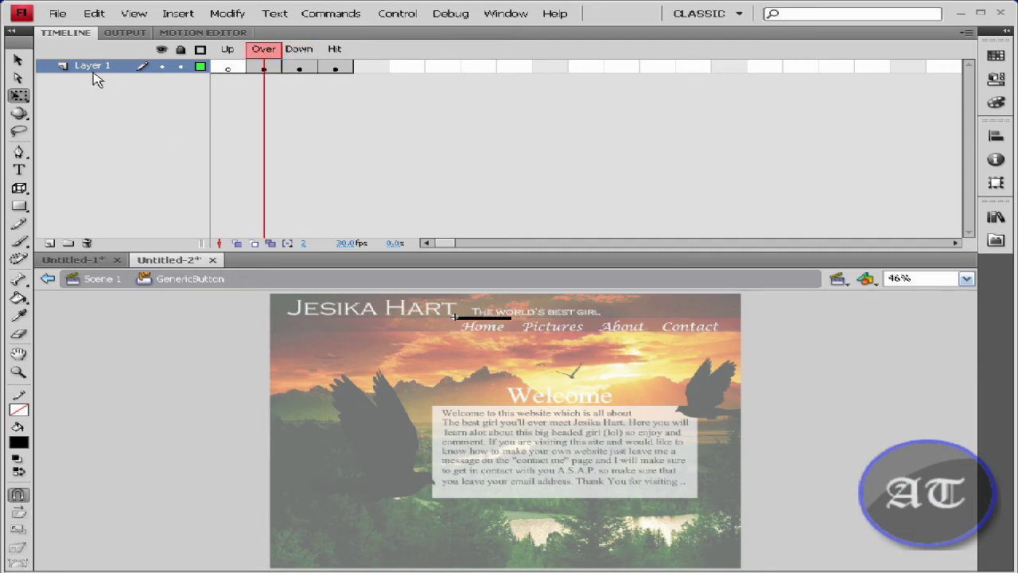
click(303, 55)
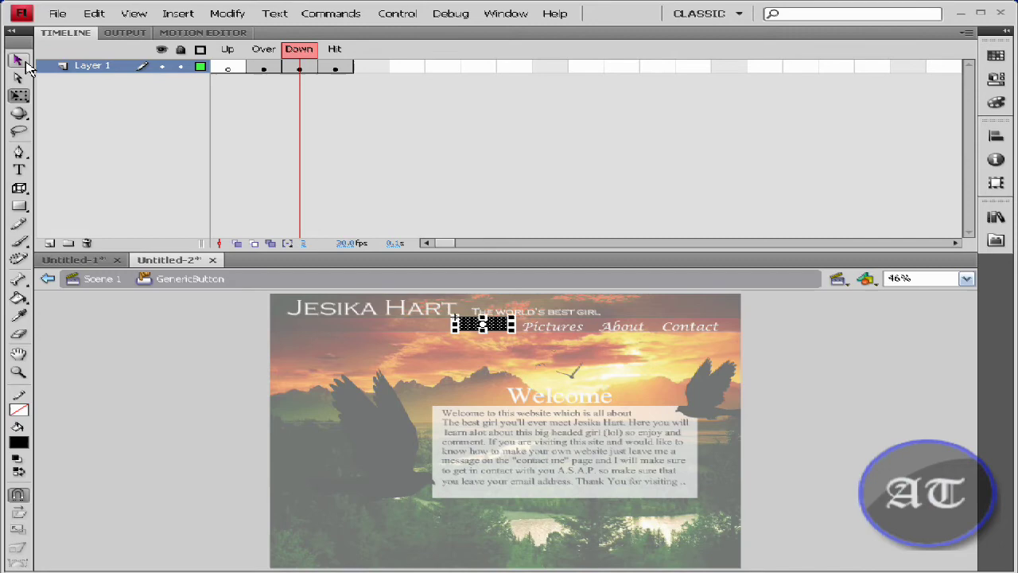
click(18, 60)
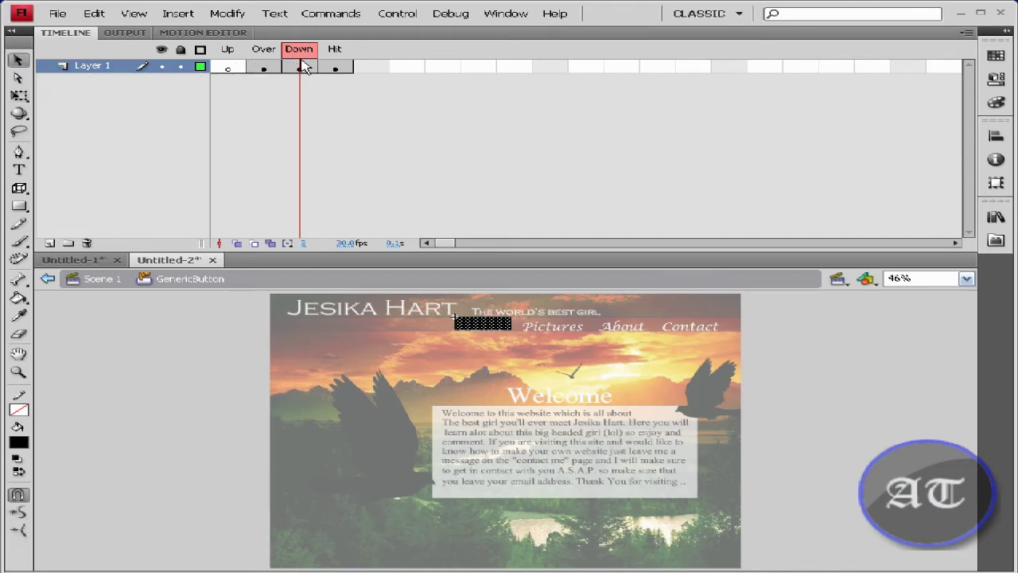
click(342, 61)
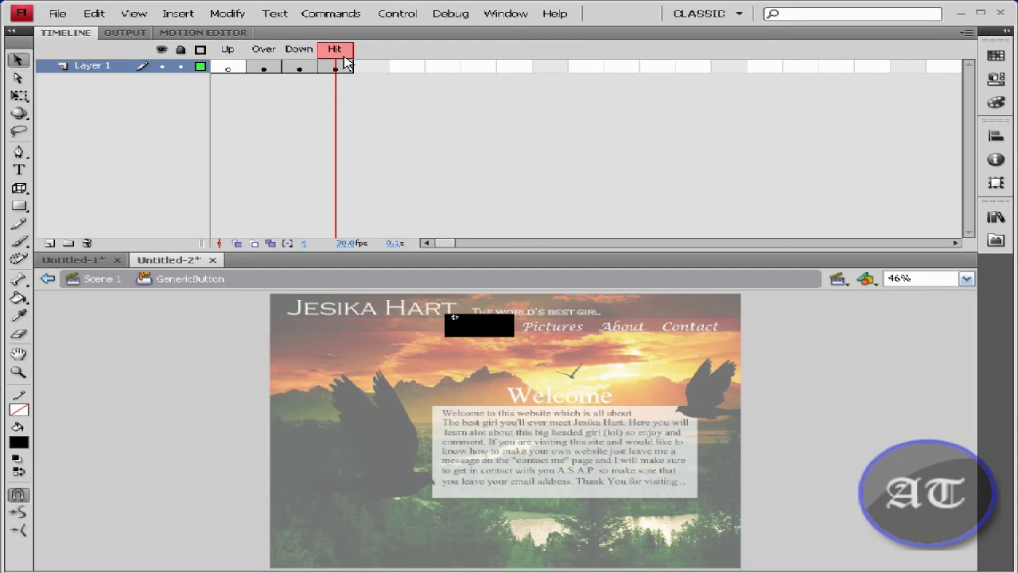
drag(346, 62, 299, 66)
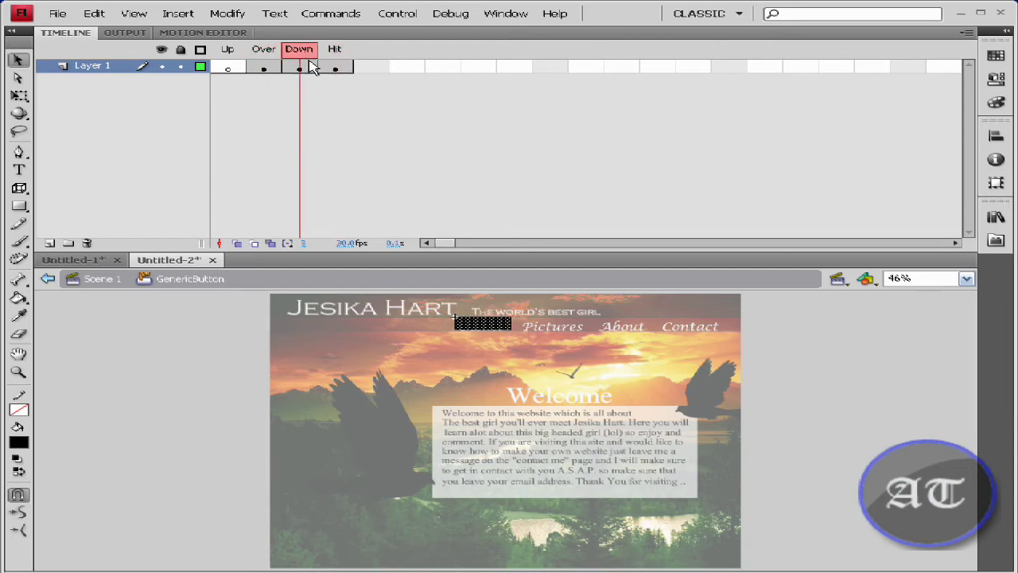
Review the Over, Down and Hit states again, ending with the Selection tool active.
click(19, 96)
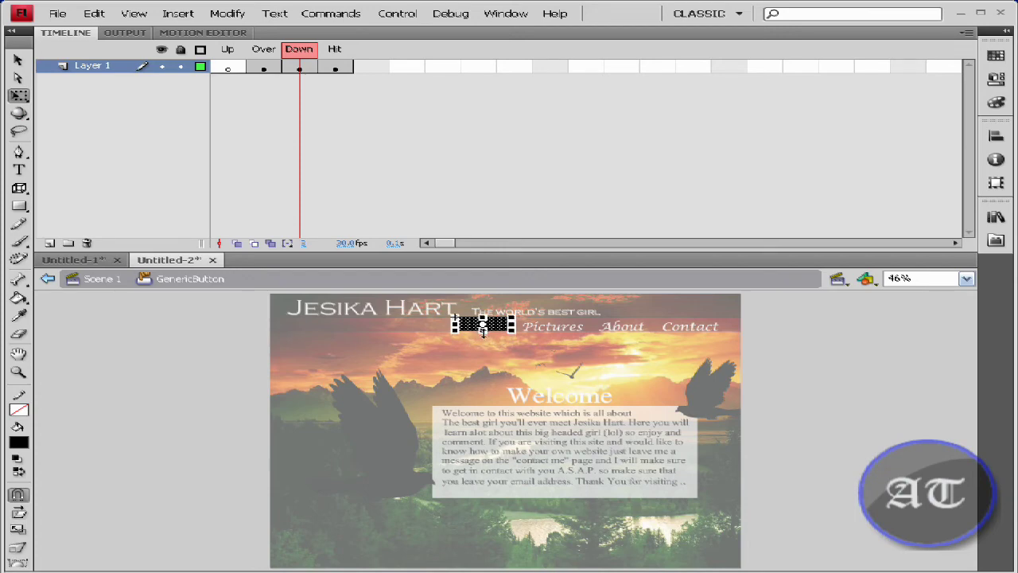
click(482, 329)
key(v)
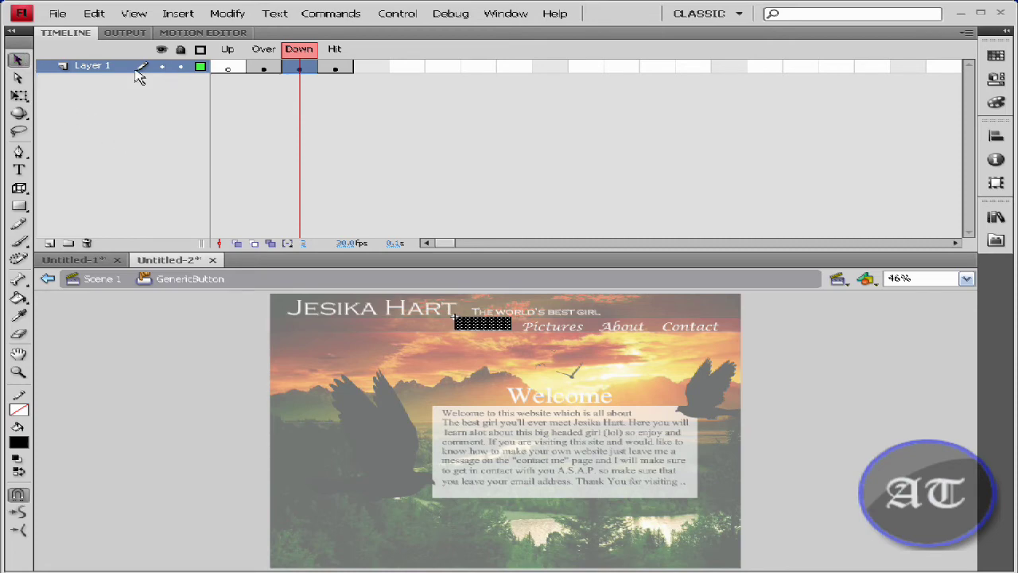
click(19, 95)
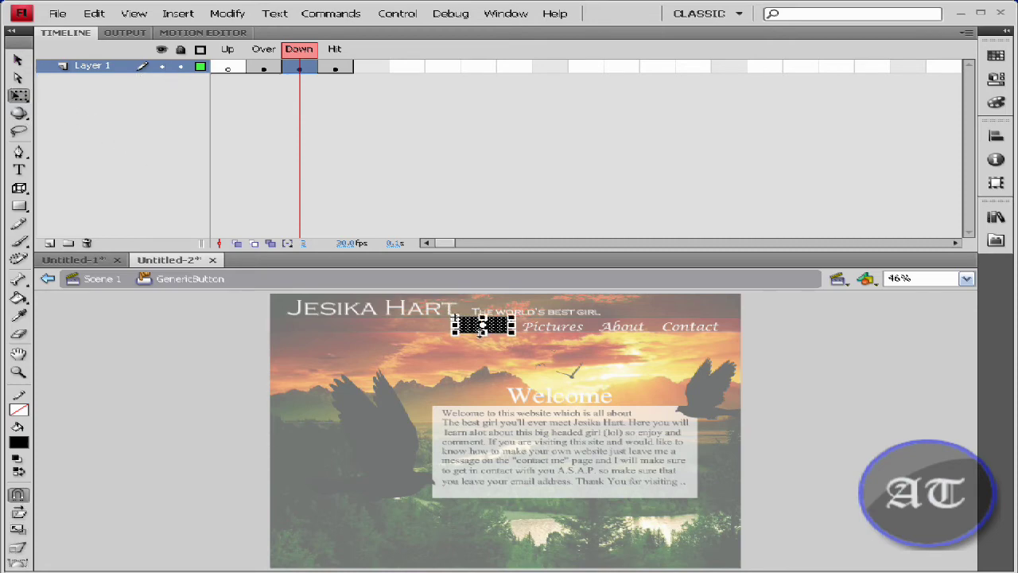
click(17, 64)
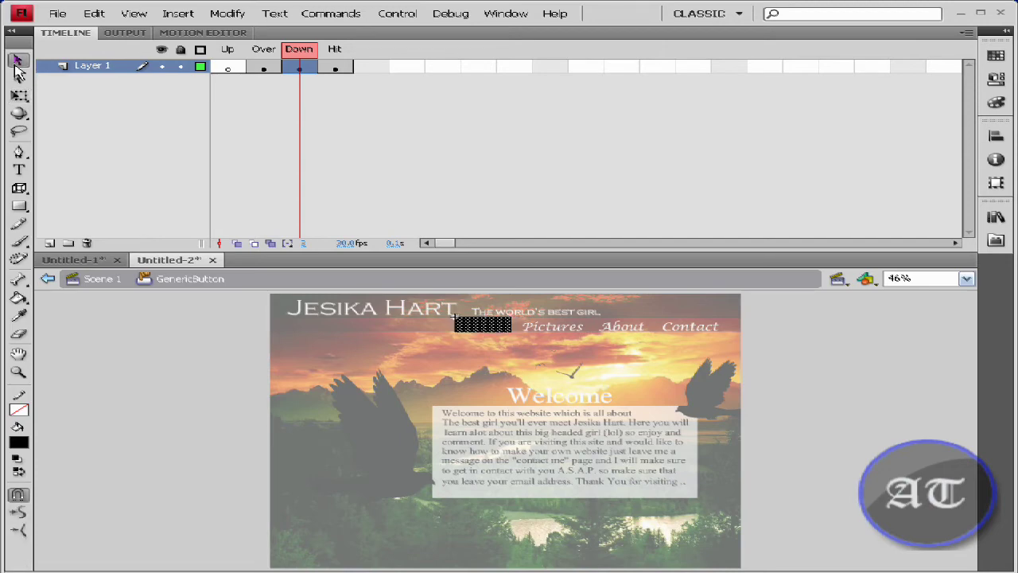
click(265, 67)
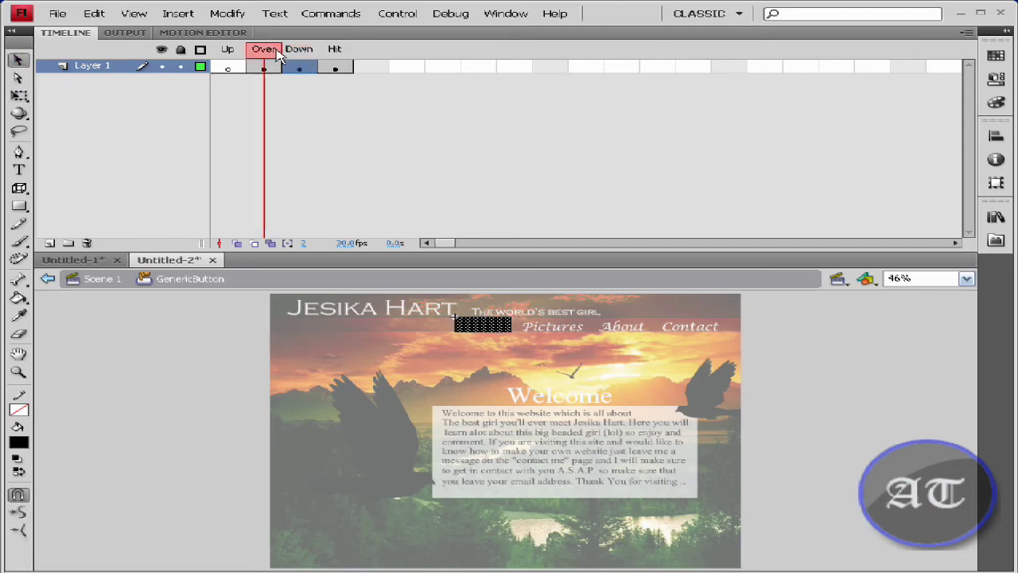
click(300, 67)
click(273, 57)
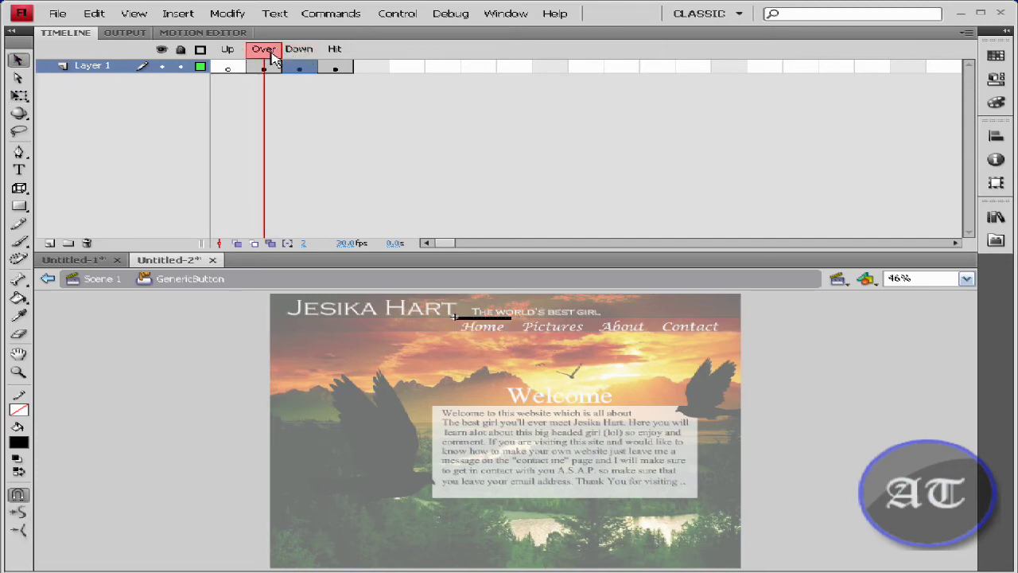
click(302, 56)
click(334, 64)
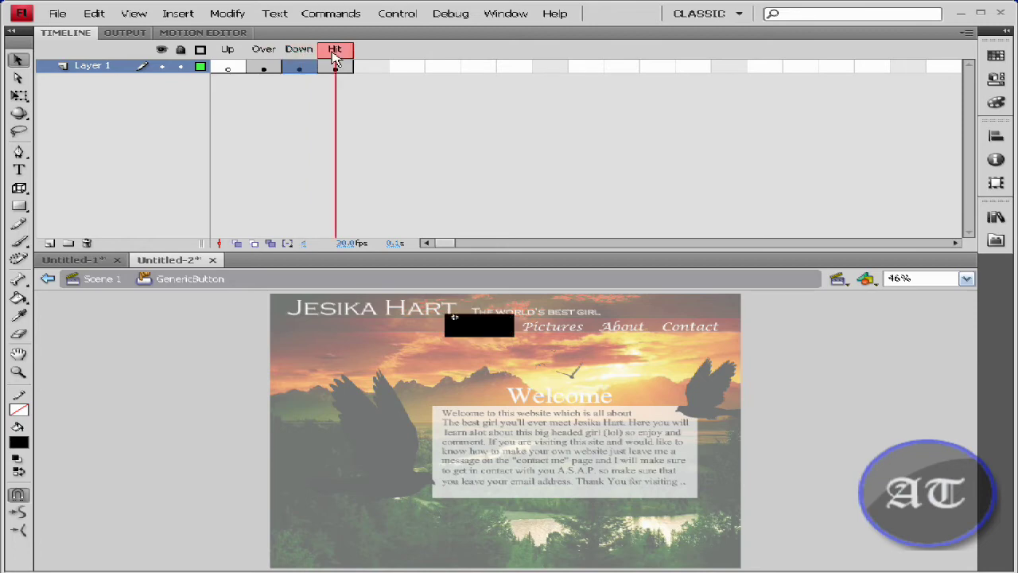
On Scene 1, place GenericButton copies over Pictures, About and Contact, then edit the Home instance in place.
click(101, 280)
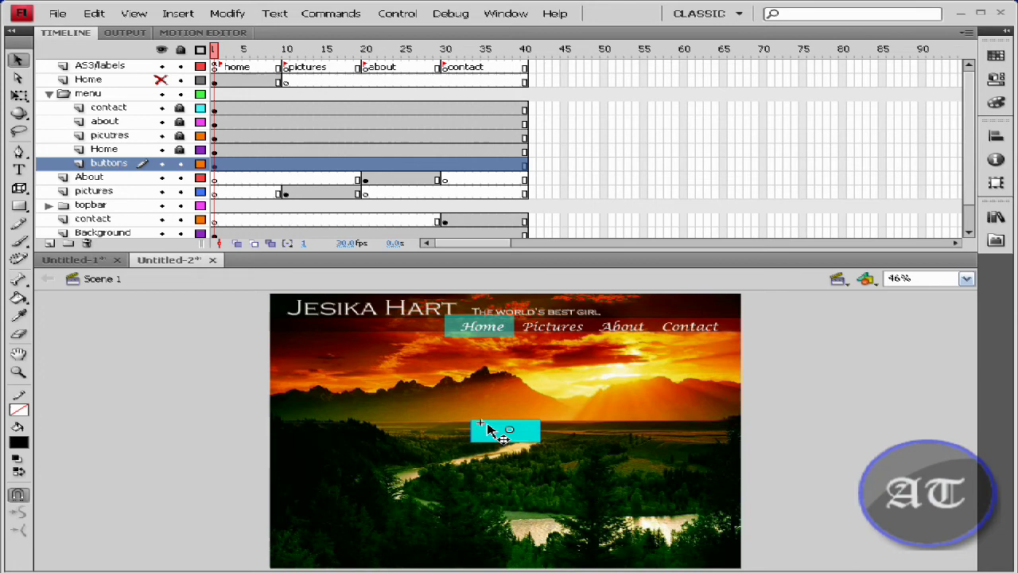
drag(497, 429, 542, 324)
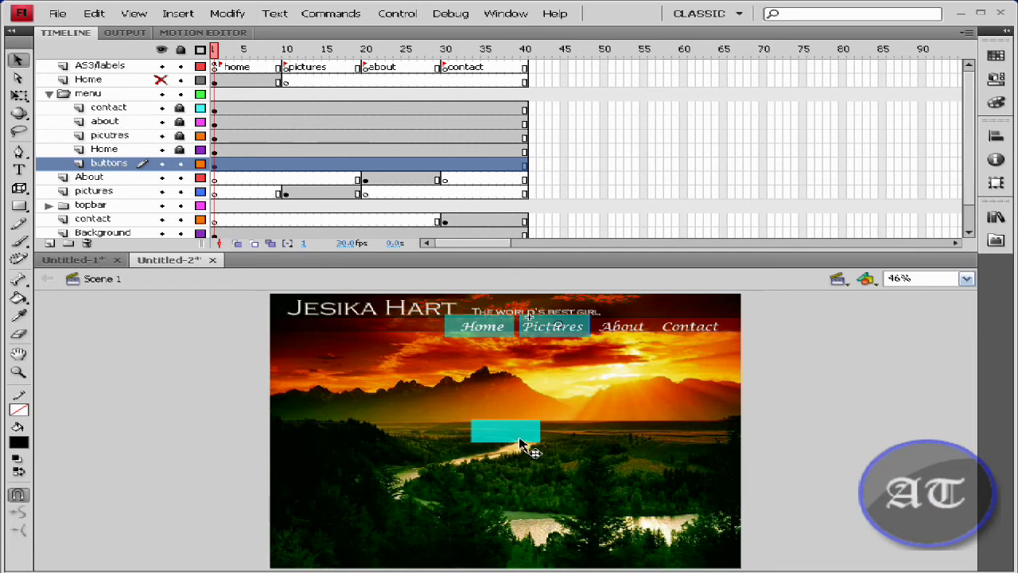
drag(521, 444, 649, 344)
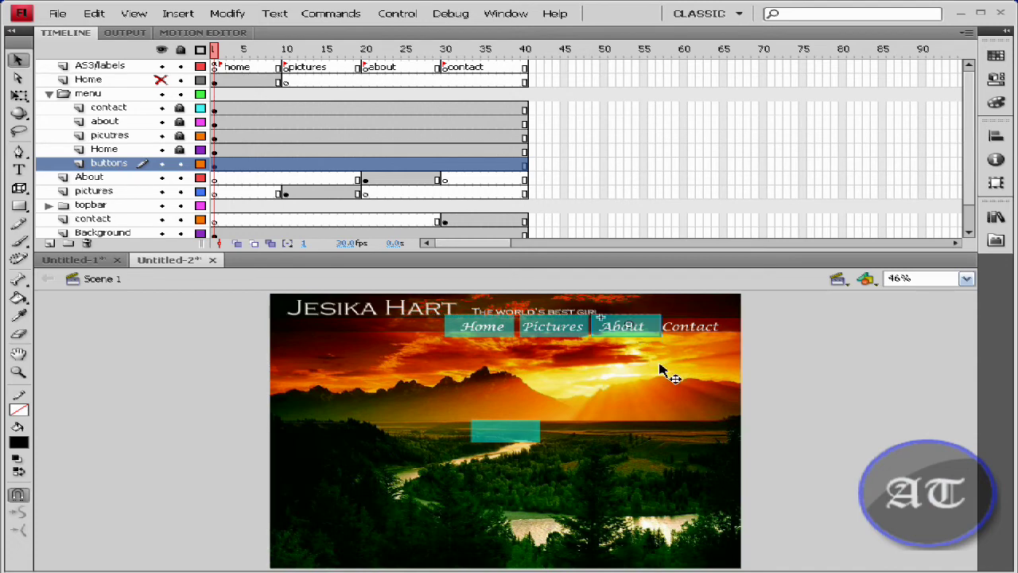
drag(517, 439, 700, 330)
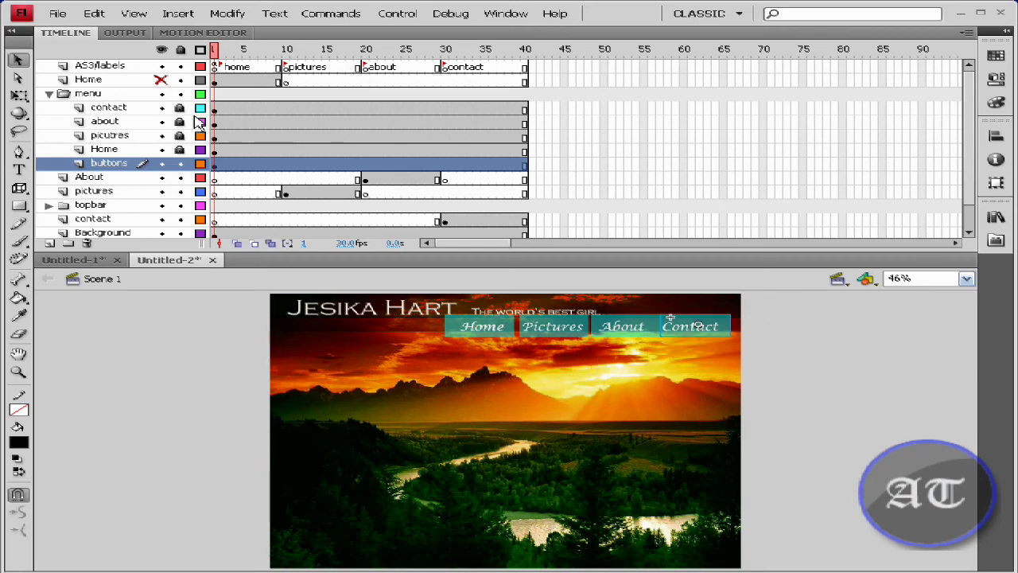
click(469, 328)
double_click(469, 329)
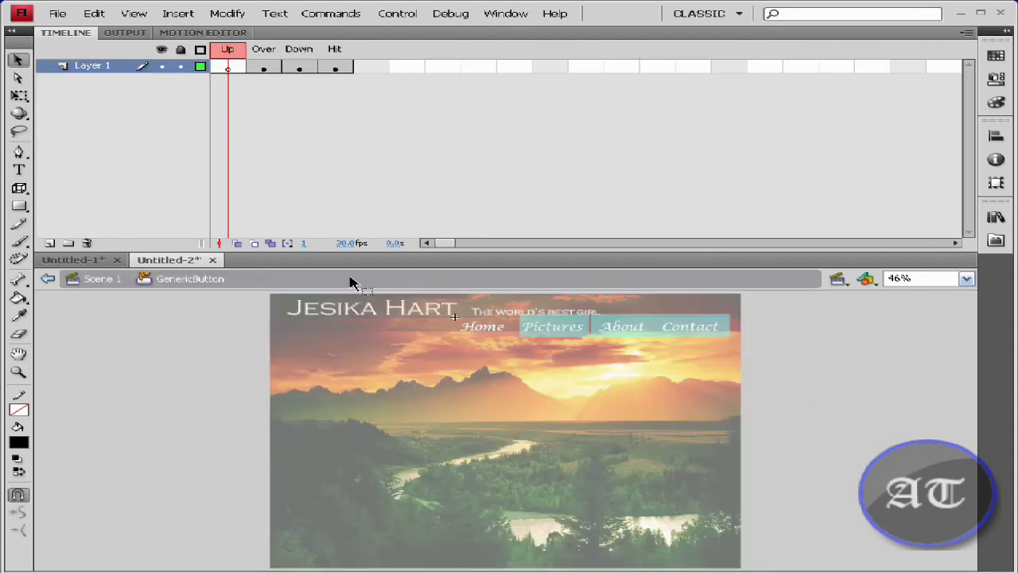
Shorten the Over-state black line to fit Home, check the Down and Hit frames, then go back to Scene 1.
click(265, 55)
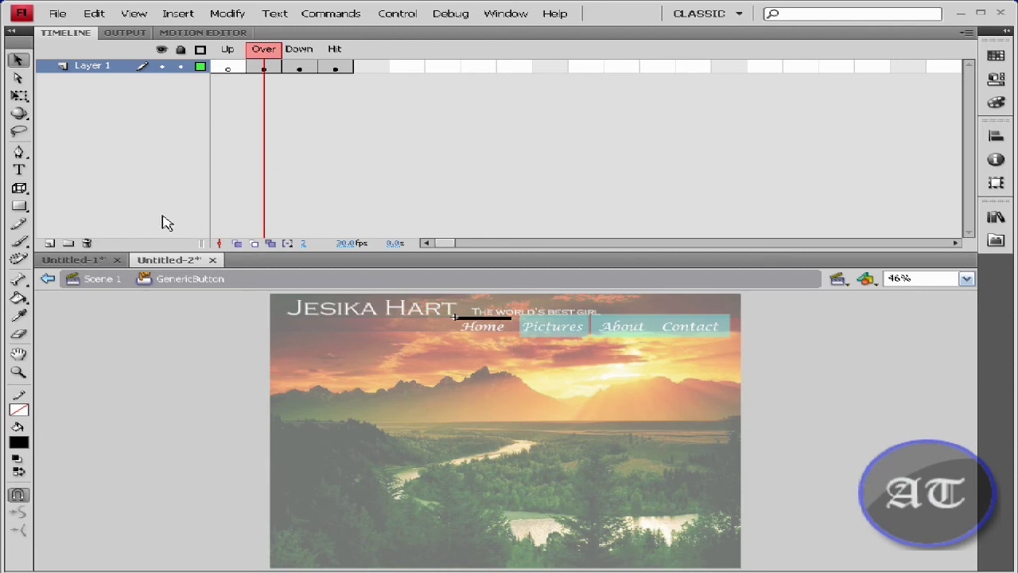
click(19, 96)
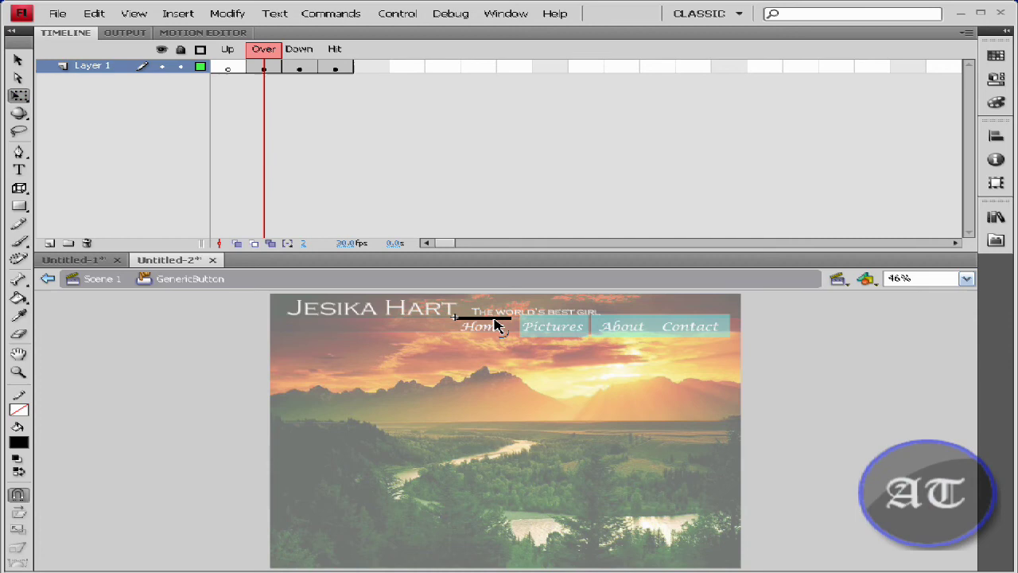
click(485, 318)
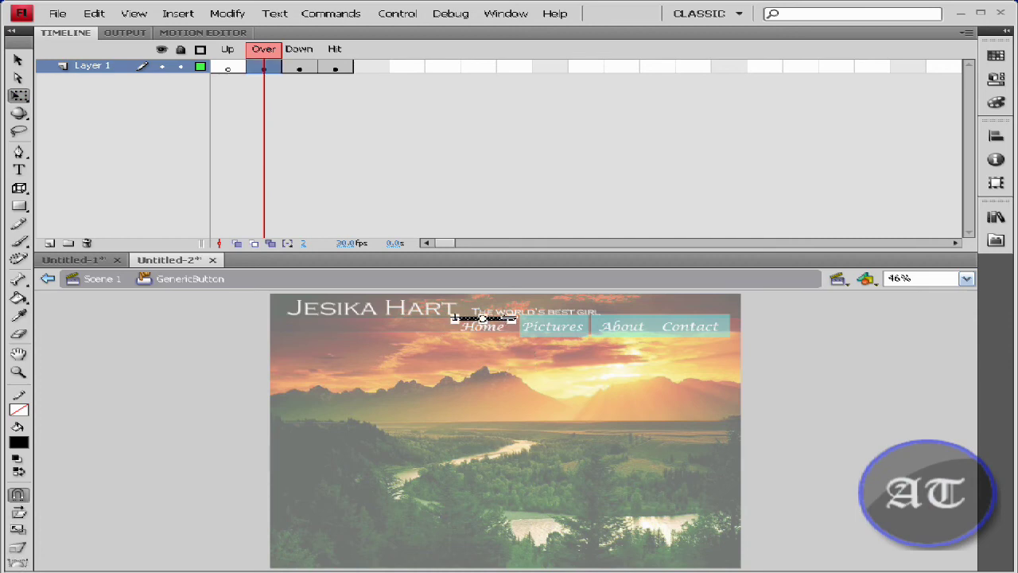
drag(517, 319, 510, 318)
click(292, 51)
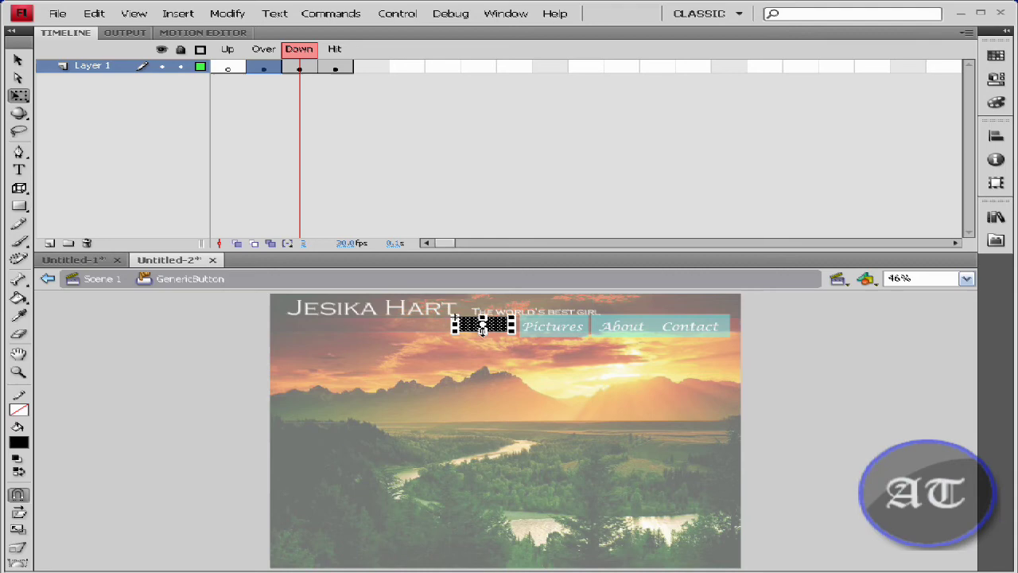
click(331, 54)
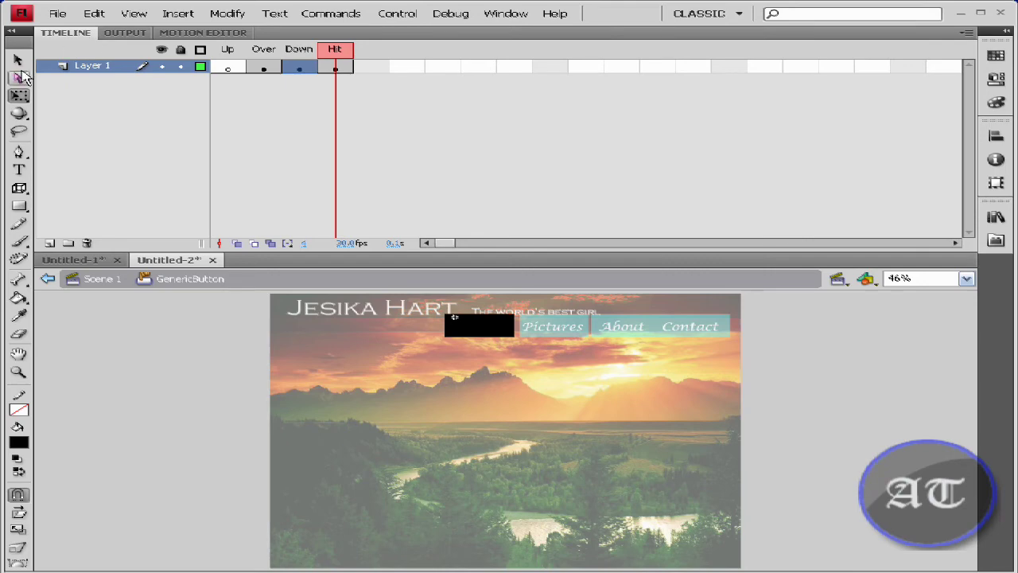
click(17, 61)
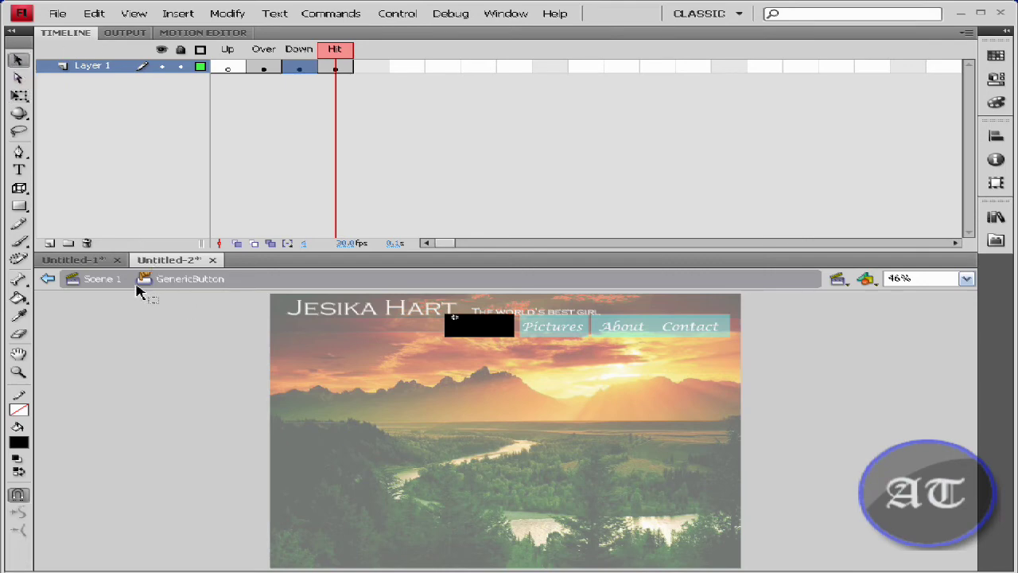
click(106, 279)
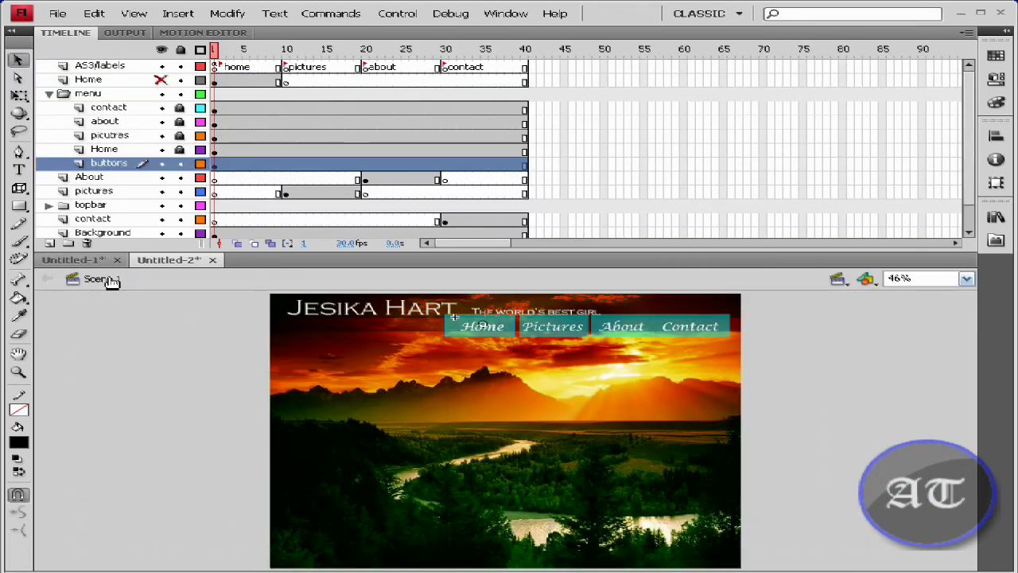
Edit the Contact button instance in place and compare its Over, Down and Hit states.
click(611, 327)
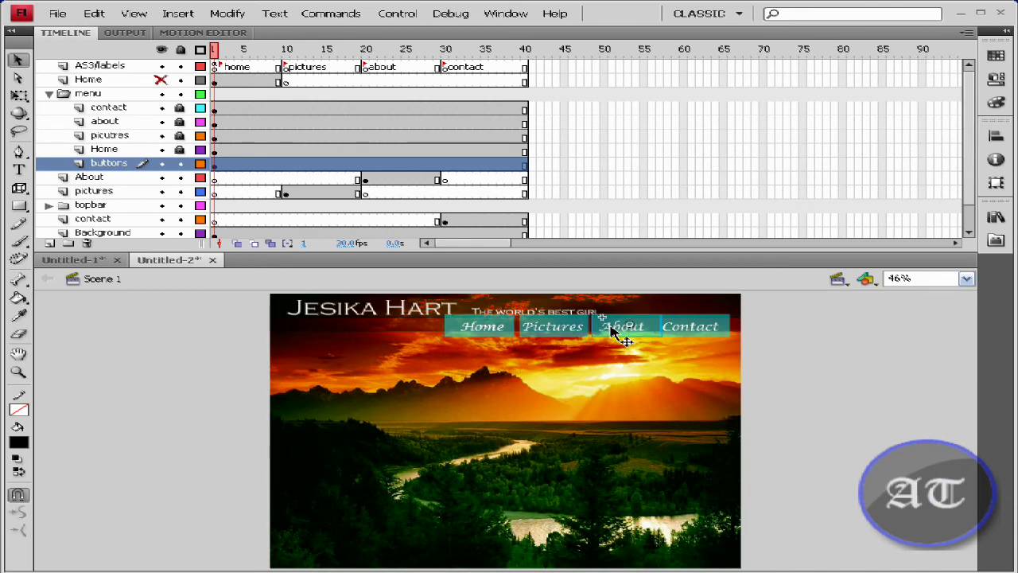
click(715, 334)
double_click(716, 334)
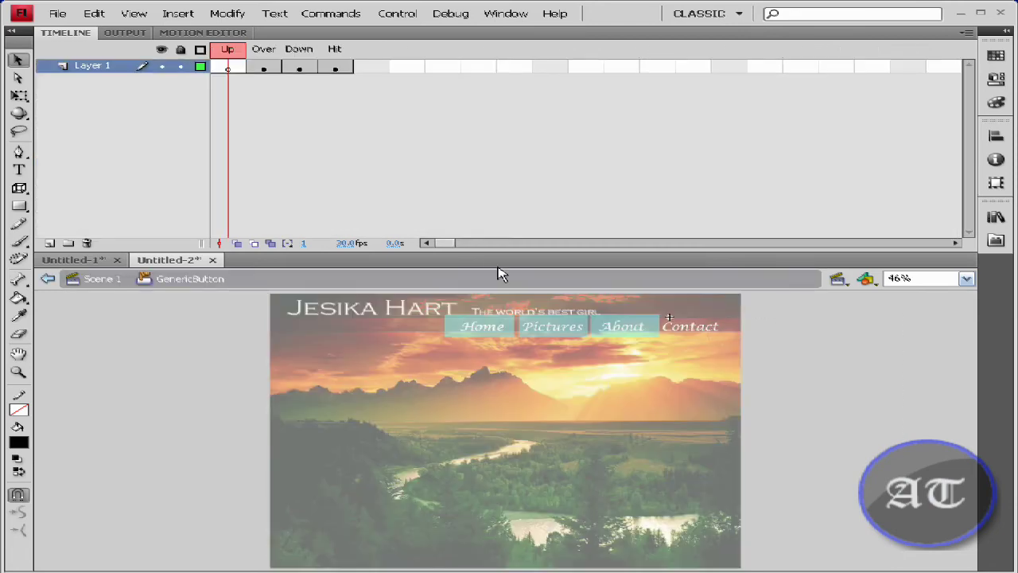
click(266, 52)
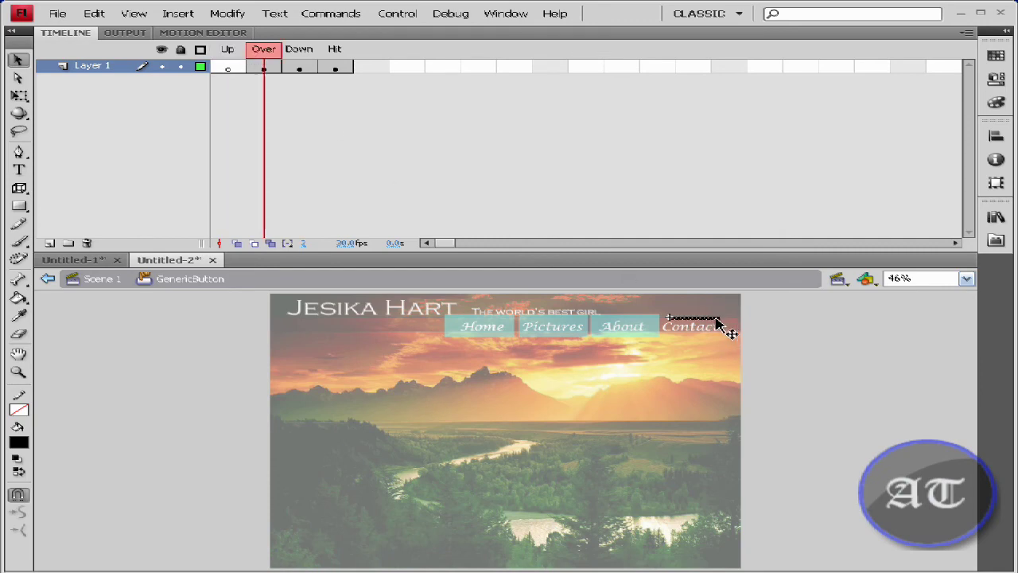
click(291, 51)
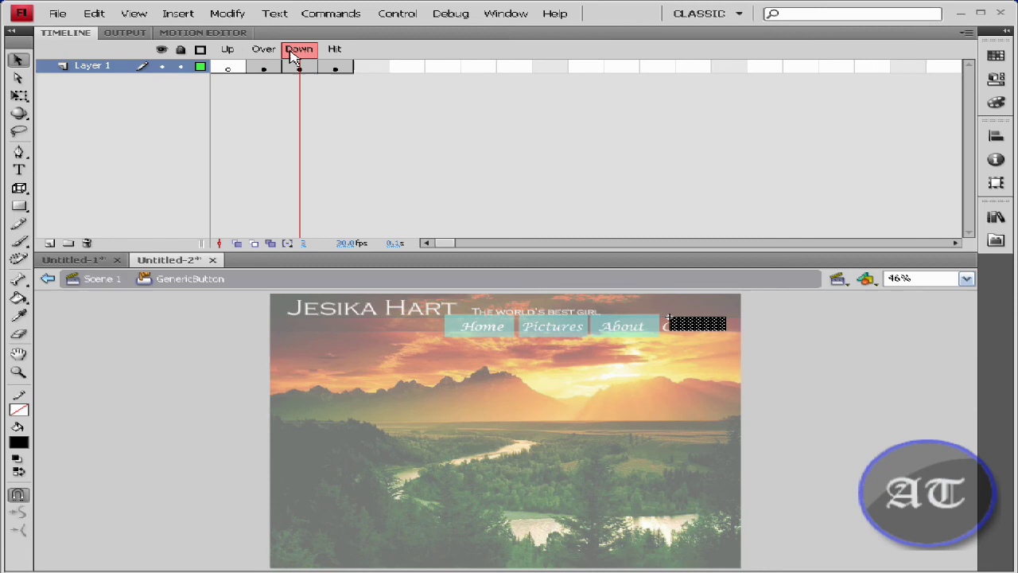
click(332, 54)
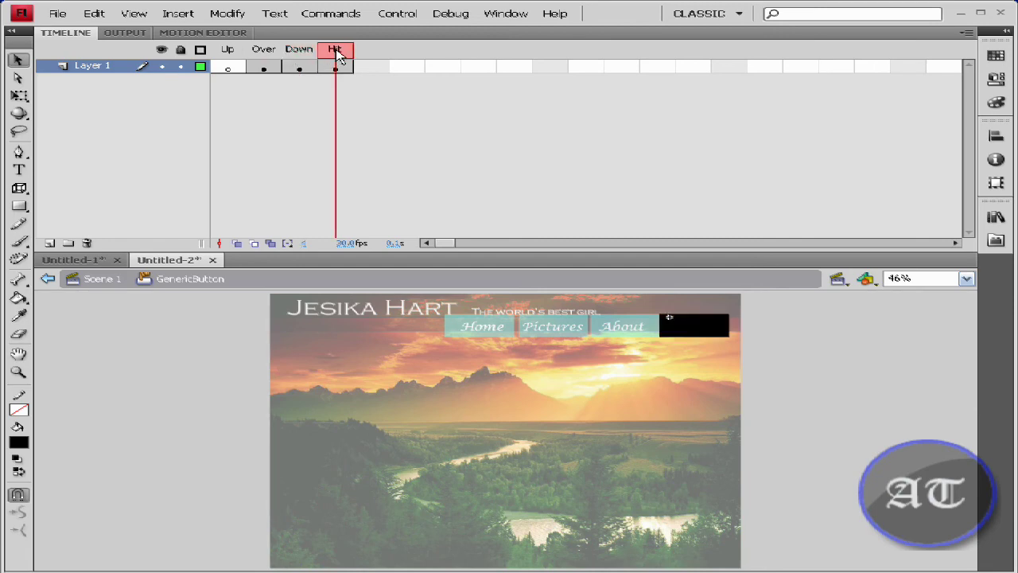
click(301, 52)
click(338, 53)
click(313, 56)
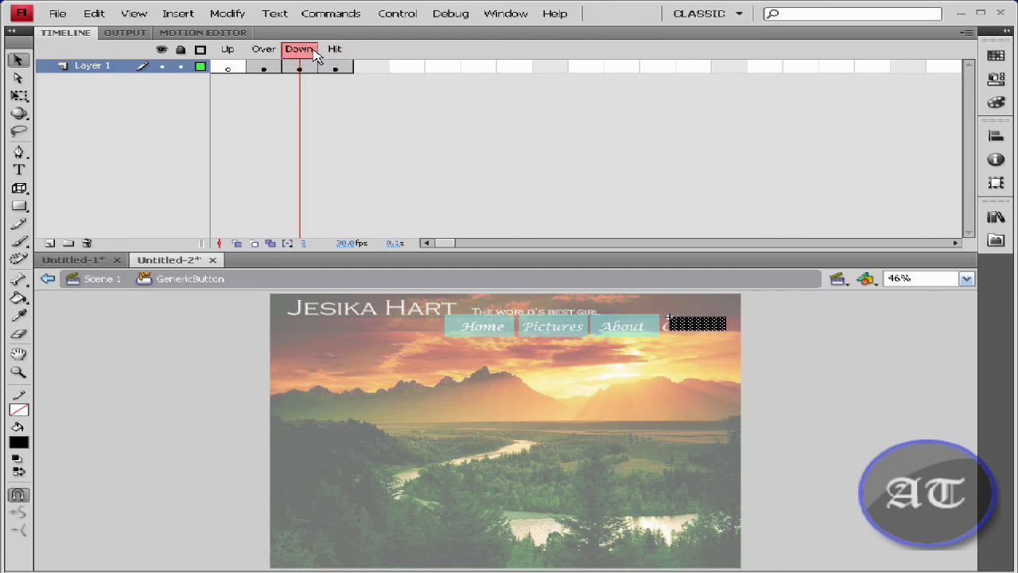
Widen the Down-state black box leftward over Contact and return to Scene 1.
click(19, 96)
drag(668, 322, 658, 323)
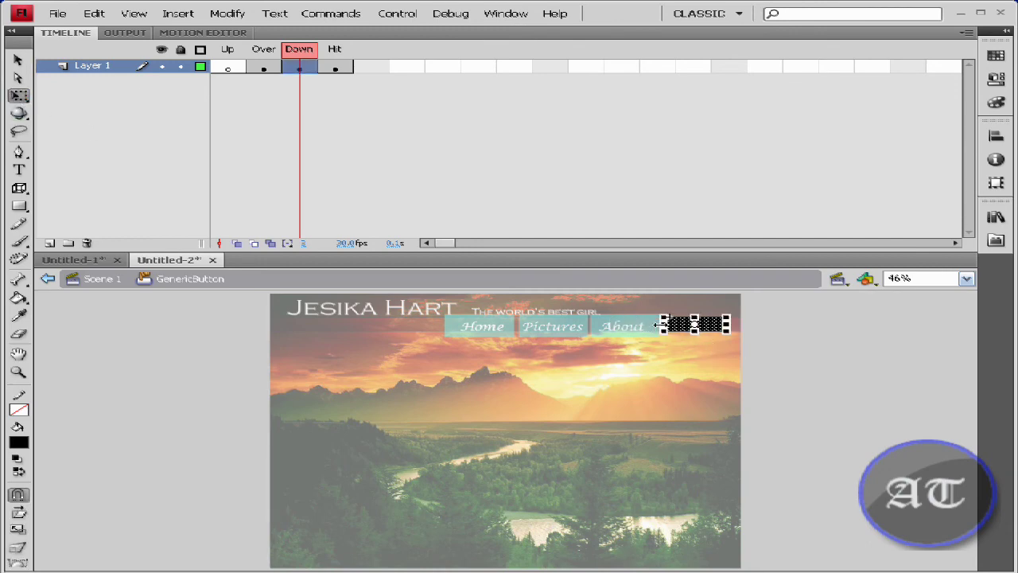
click(266, 59)
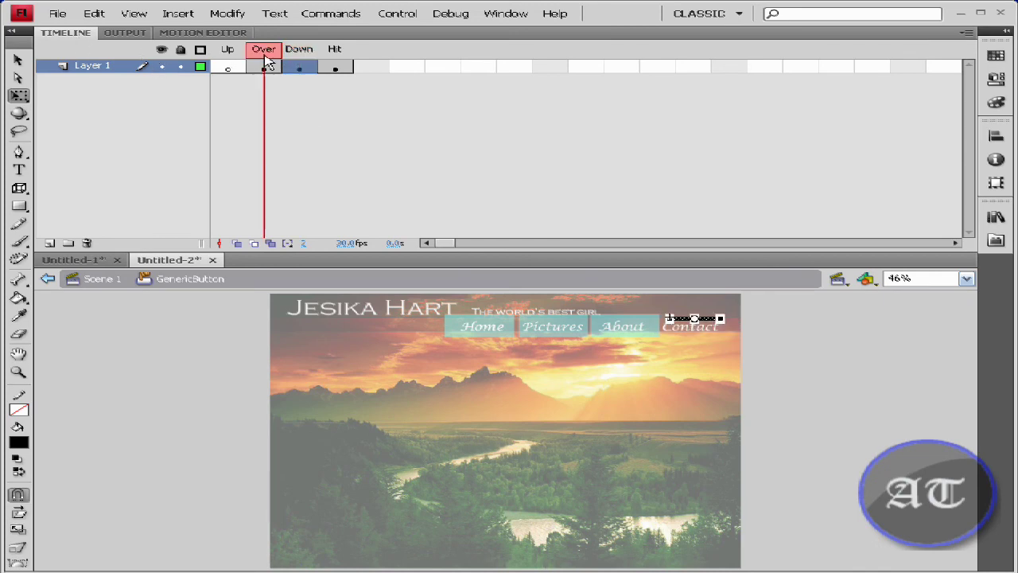
click(104, 285)
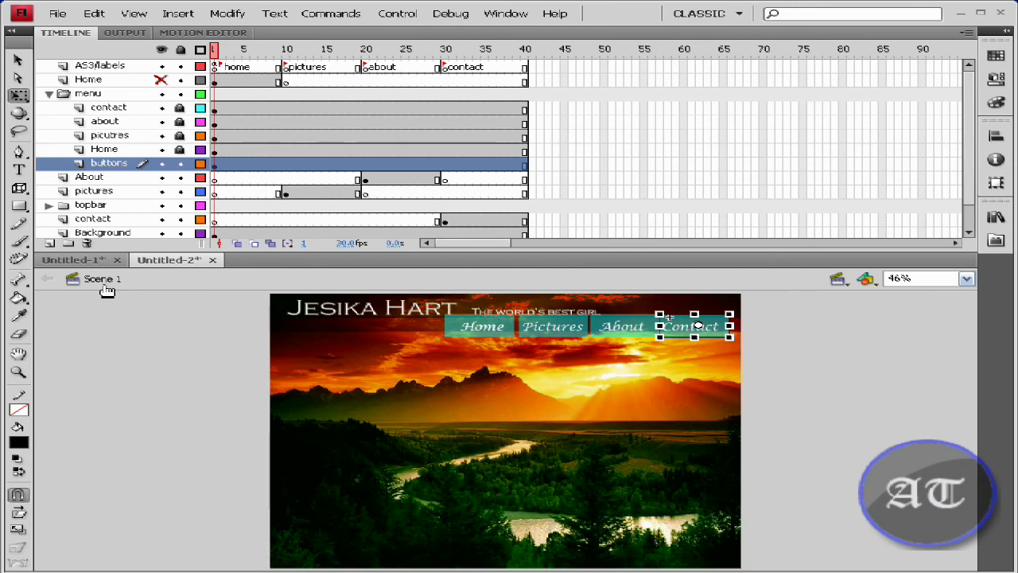
Test the movie with Ctrl+Enter and try the Contact, About, Pictures and Home buttons.
key(ctrl+Return)
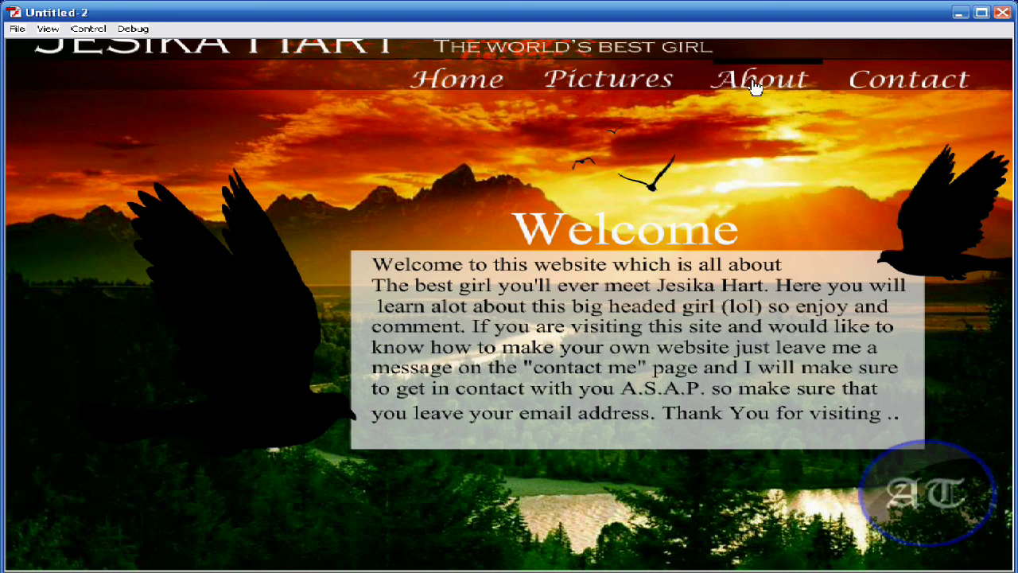
click(892, 86)
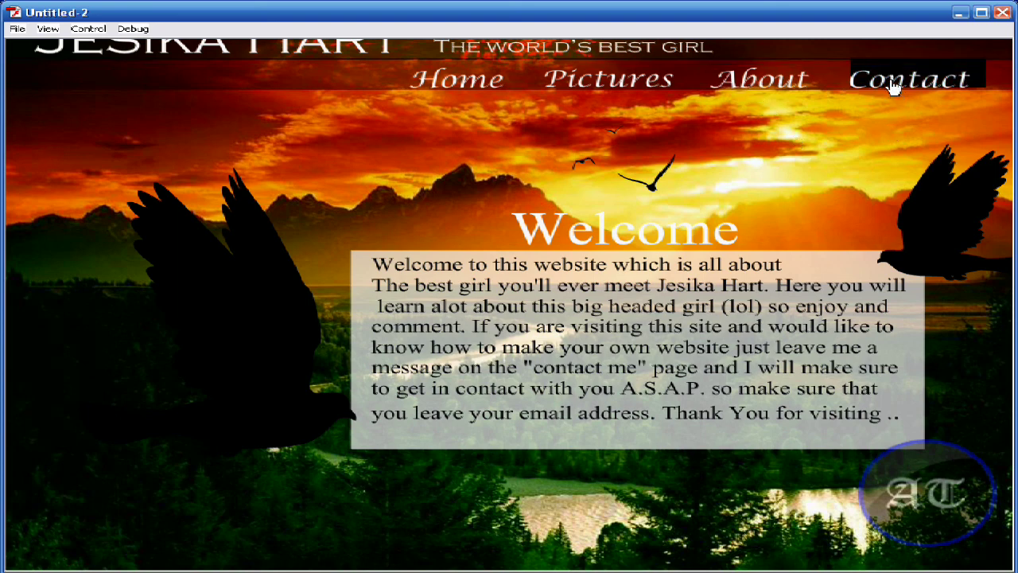
click(753, 88)
click(654, 87)
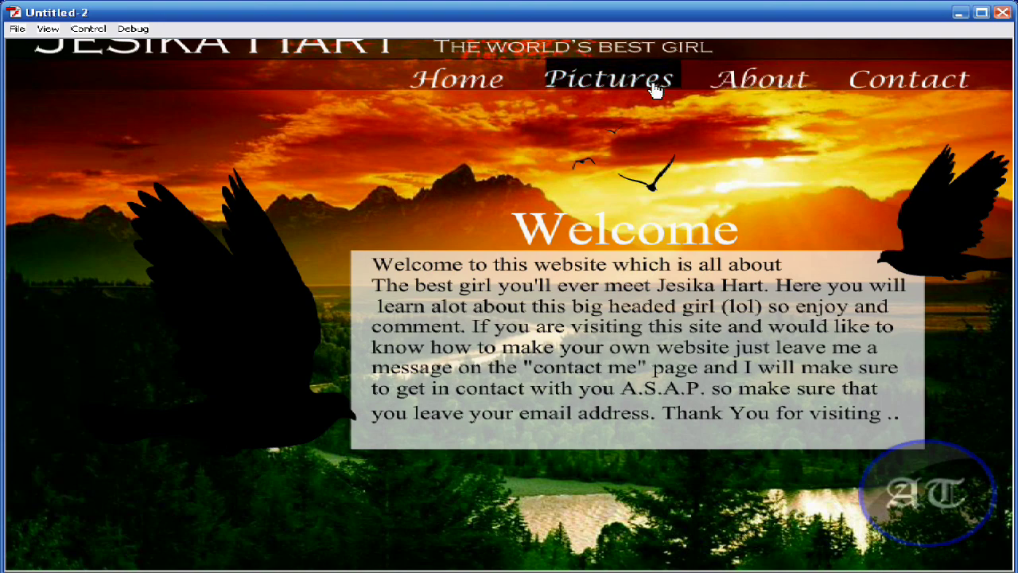
click(457, 102)
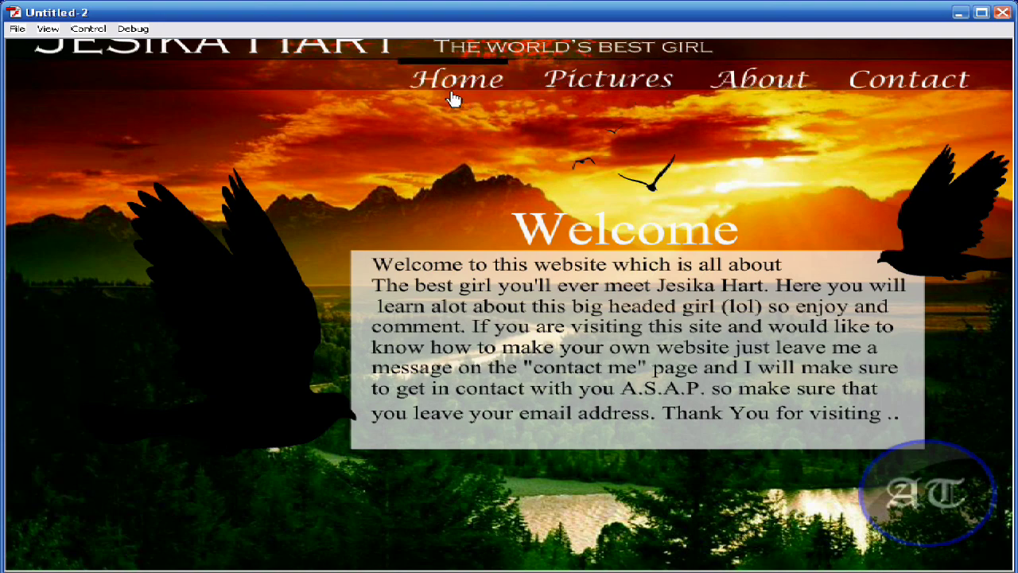
Close the Flash Player test window.
click(1002, 12)
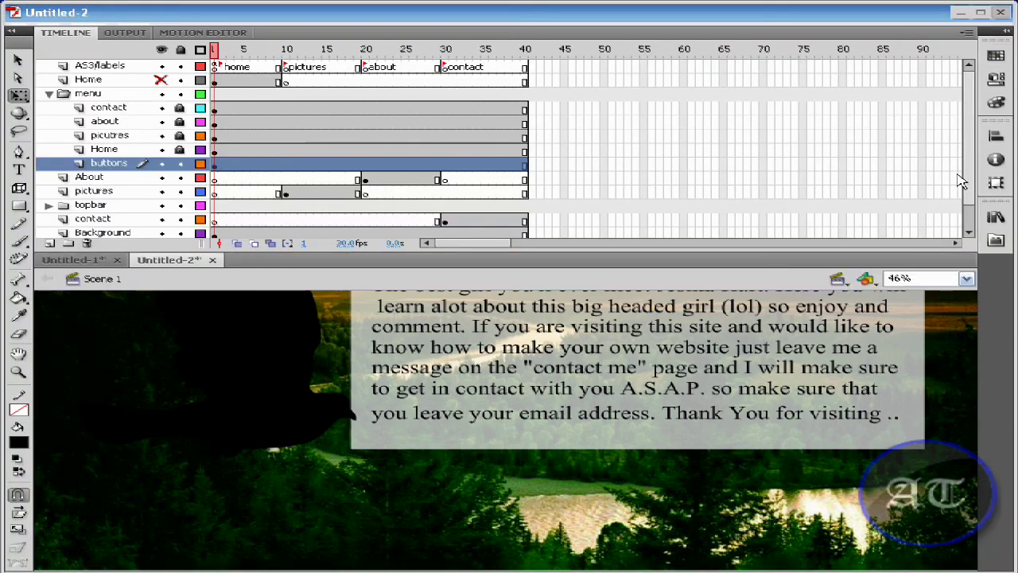